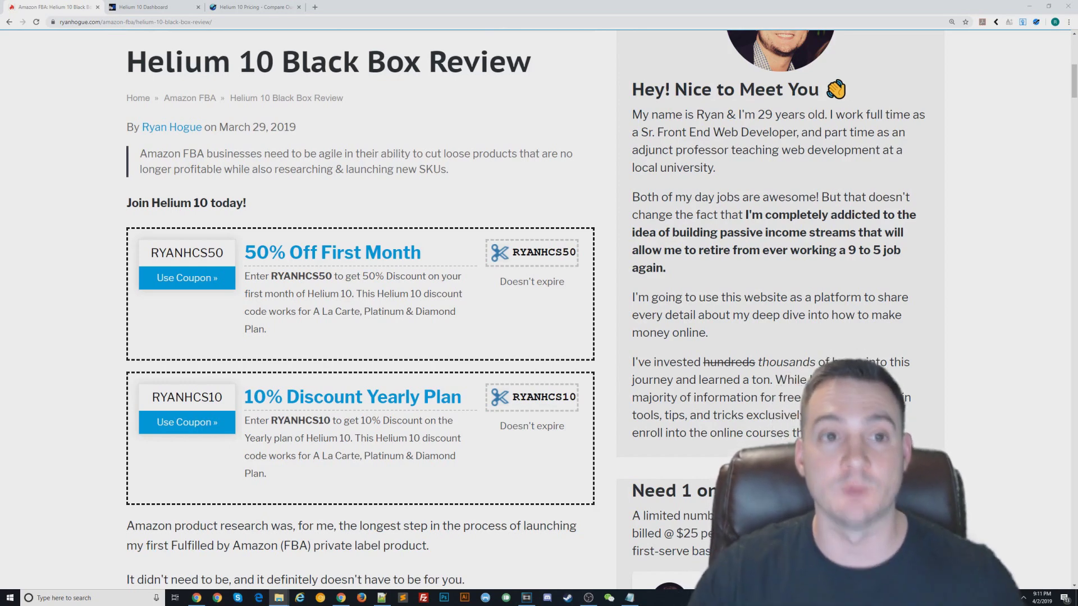
Examine the Helium 10 pricing table for the Black Box allowance included in the free plan
left_click(241, 7)
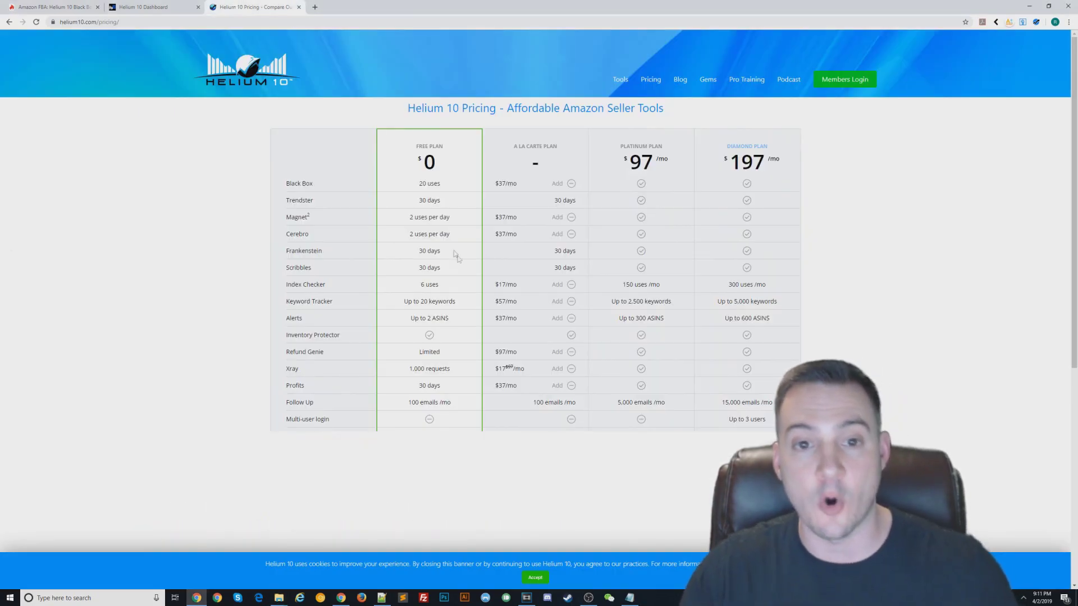
key("ctrl+plus")
key("ctrl+plus")
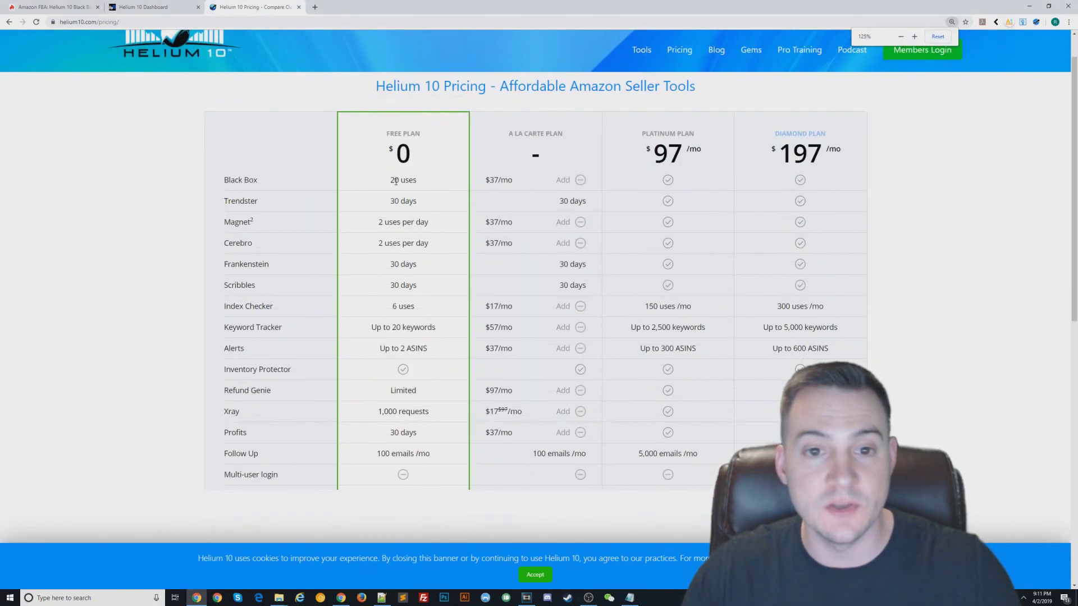
scroll(281, 178, "down", 1)
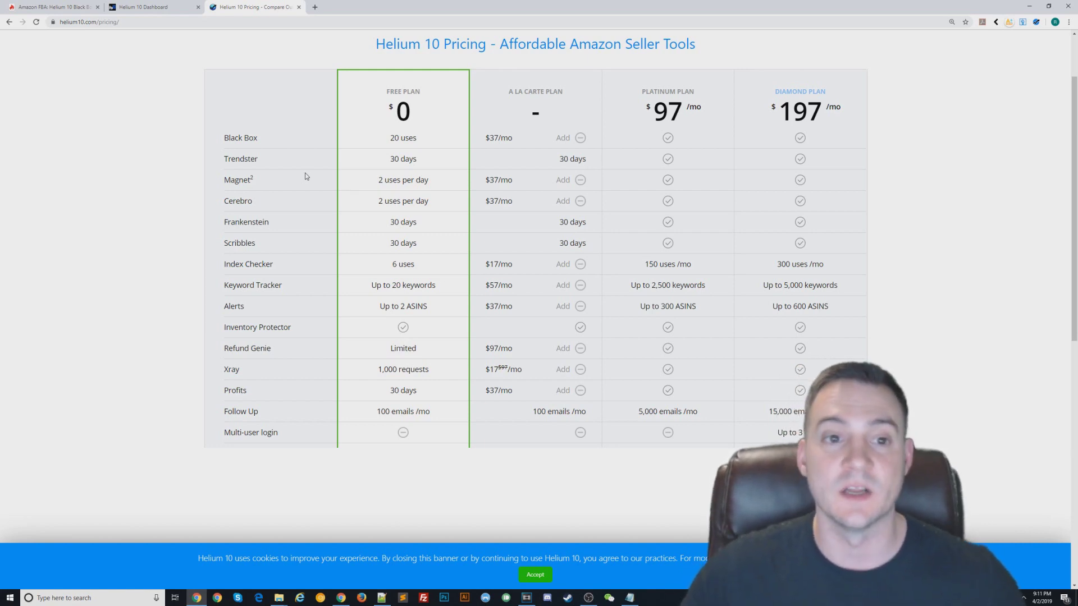
left_click_drag(416, 138, 228, 139)
double_click(228, 138)
double_click(403, 138)
left_click(430, 140)
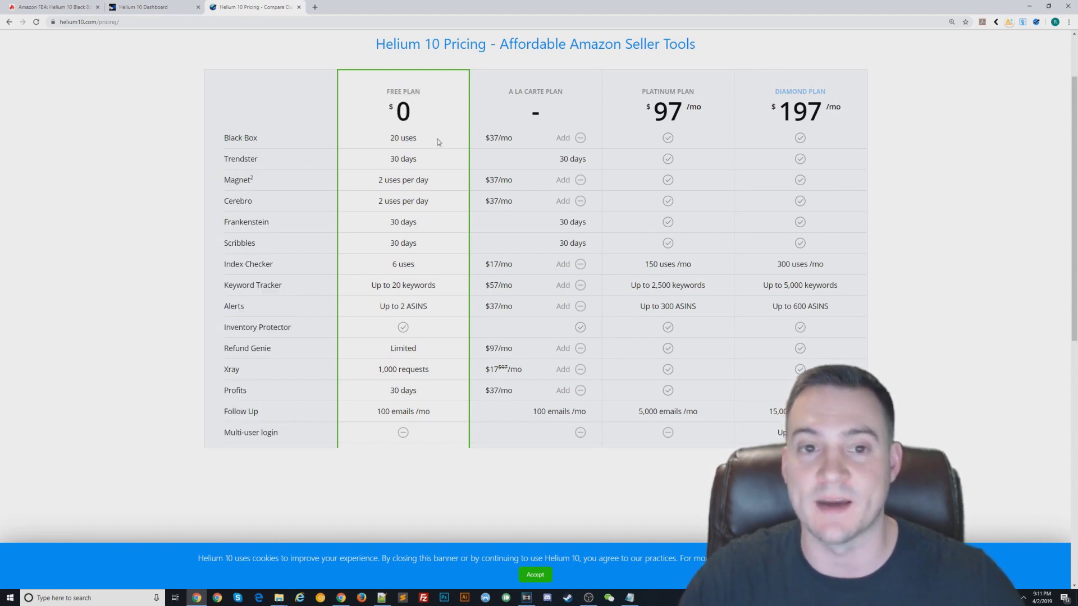
Open Helium 10 through the 50% first-month coupon on the review page, enter the members area, and open Black Box
left_click(70, 6)
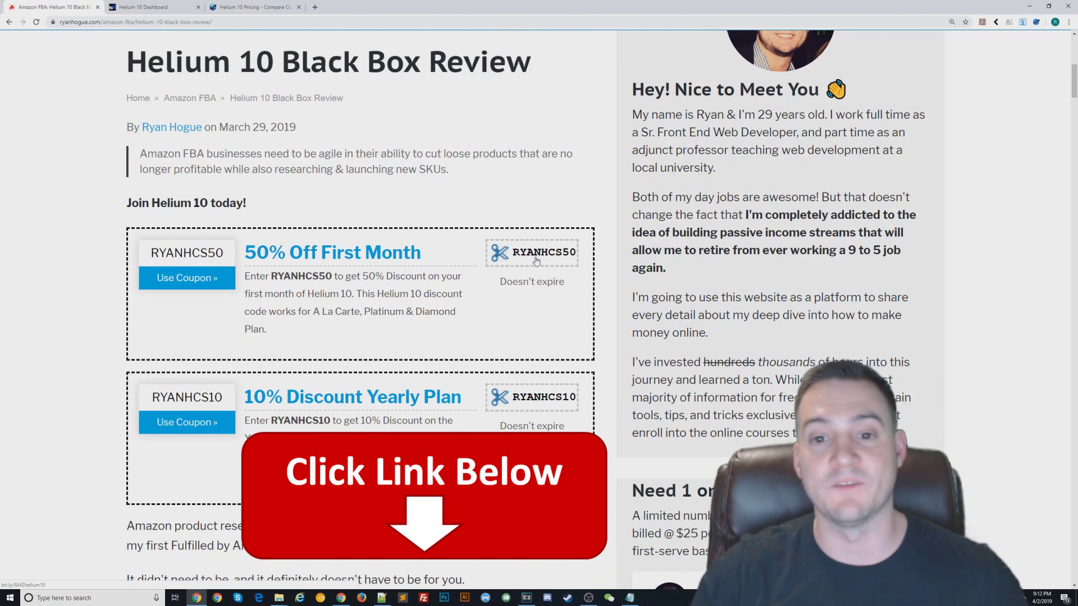
left_click(536, 260)
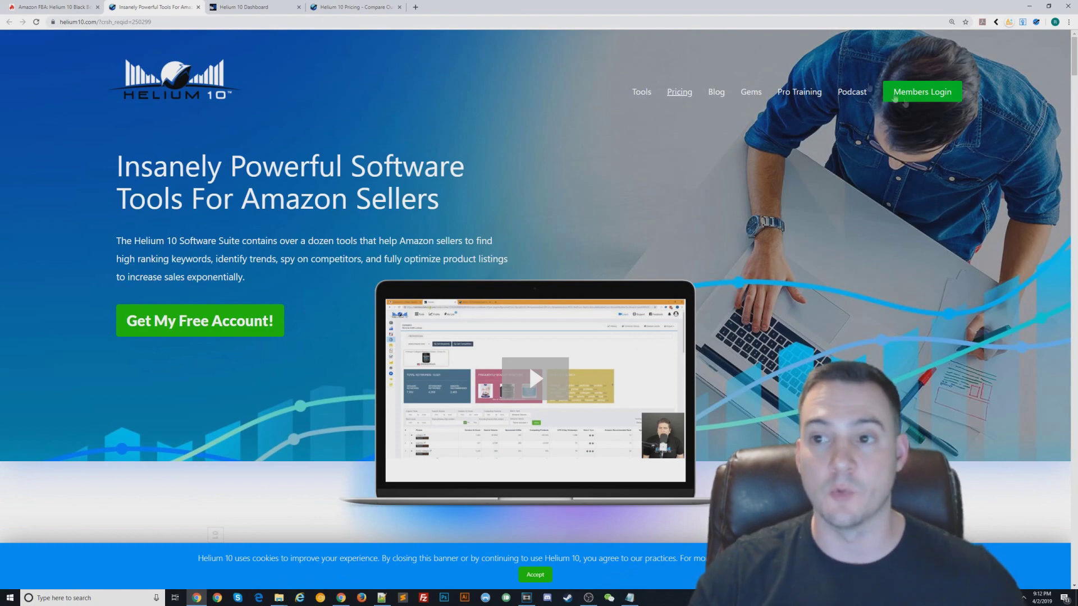
left_click(925, 98)
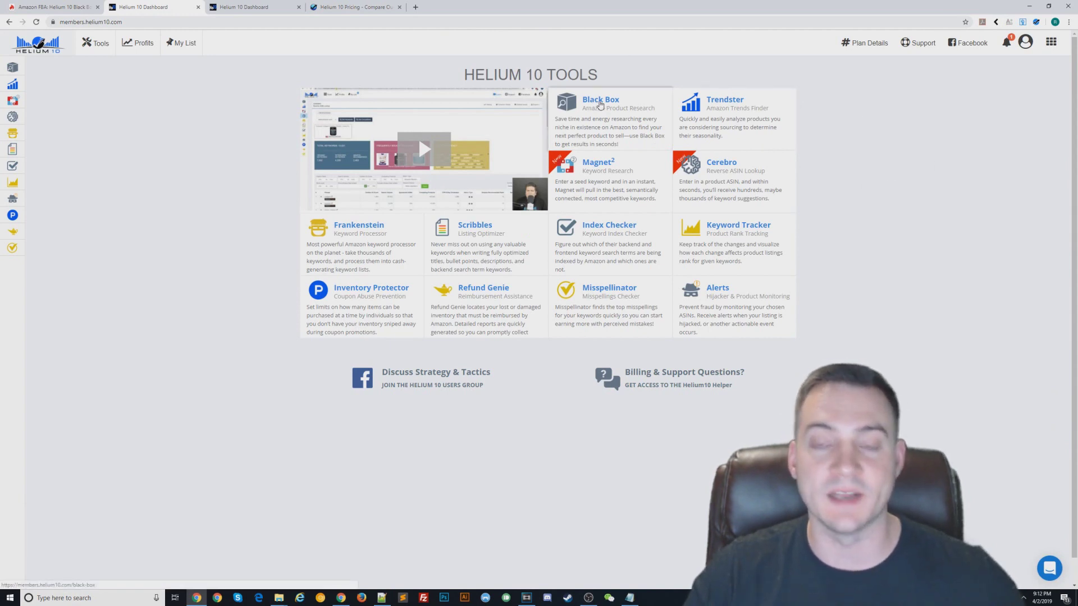
left_click(600, 105)
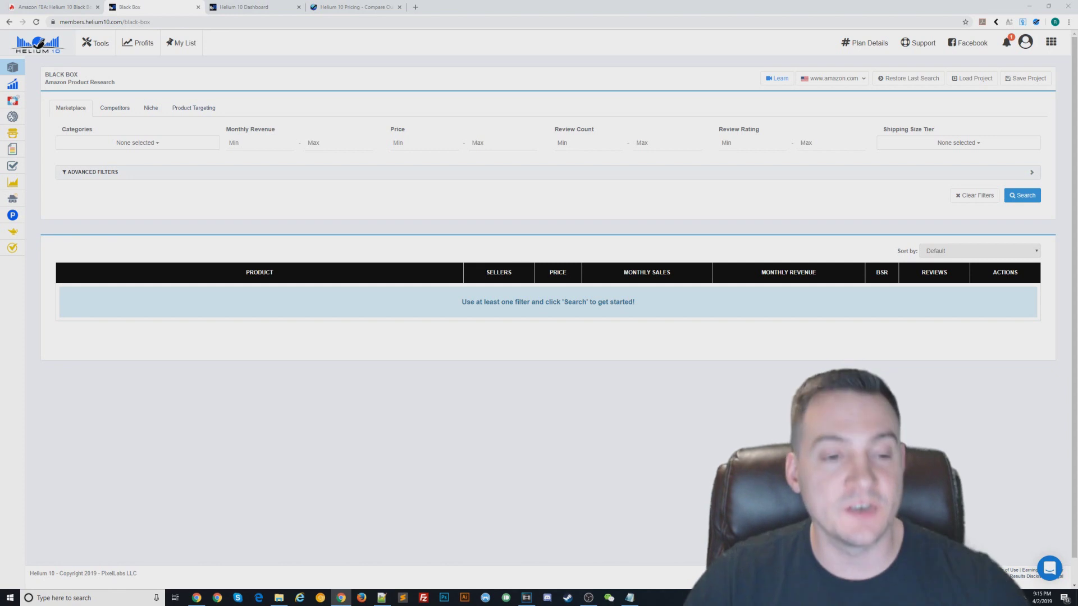
Select the categories Arts, Crafts & Sewing, Automotive, Home & Kitchen, Industrial & Scientific, and Kitchen & Dining
left_click(153, 149)
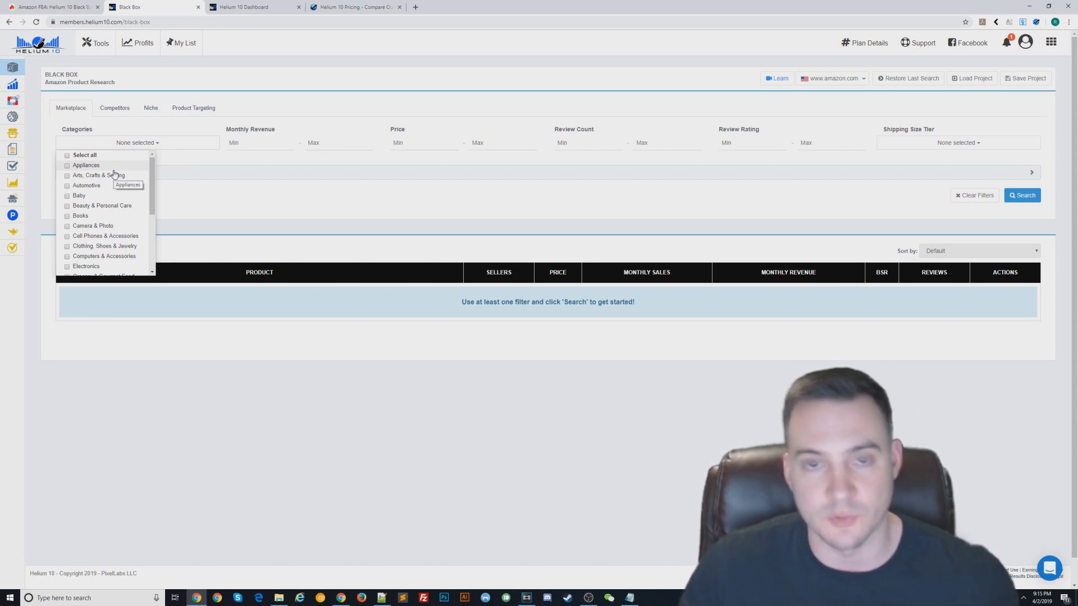
left_click(67, 177)
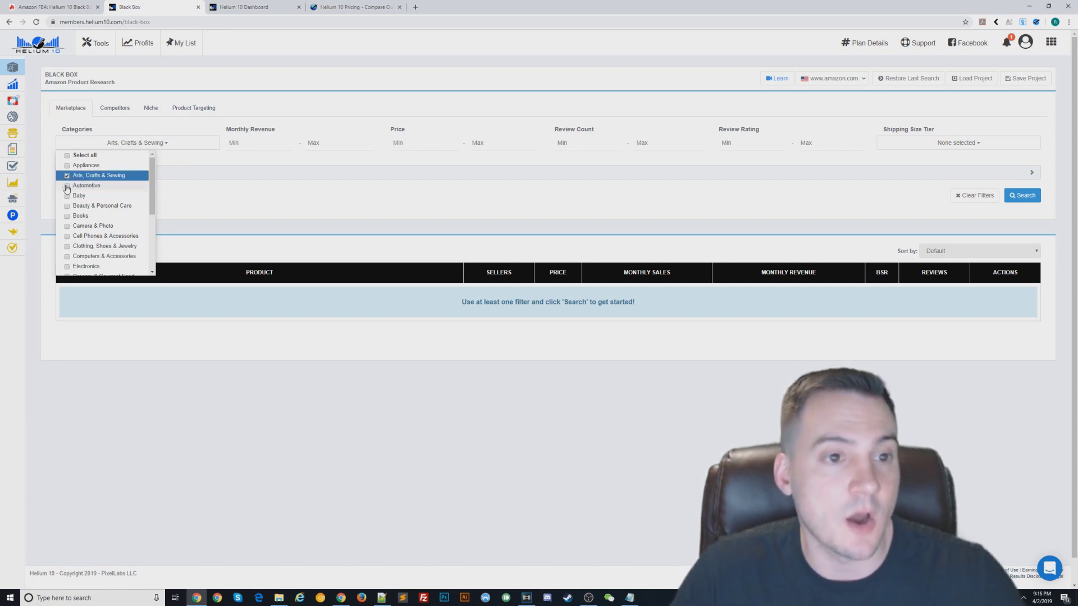
left_click(68, 187)
scroll(65, 208, "down", 3)
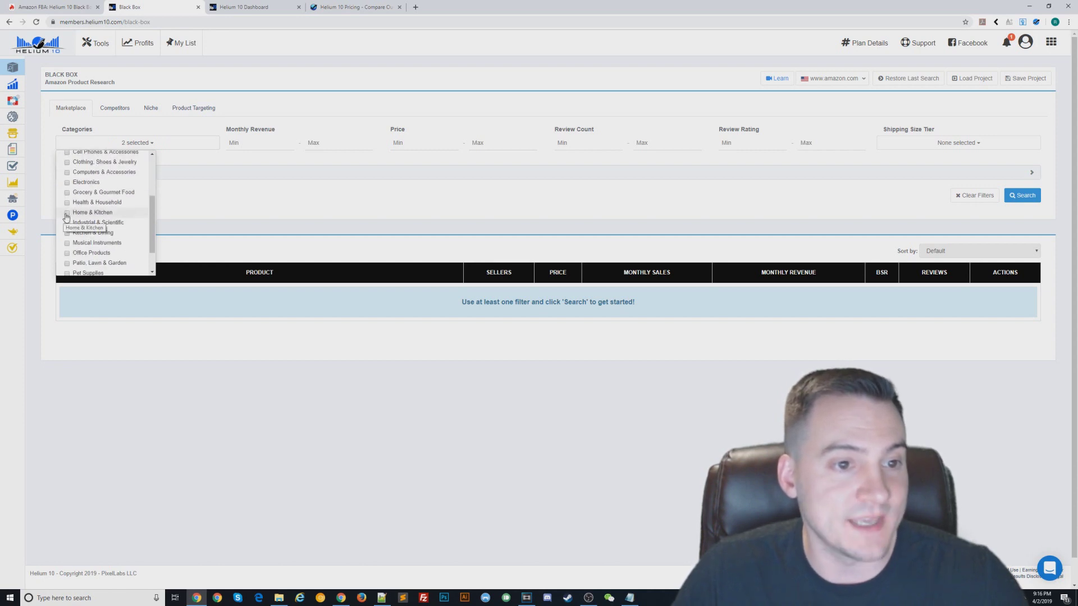
left_click(66, 213)
left_click(68, 225)
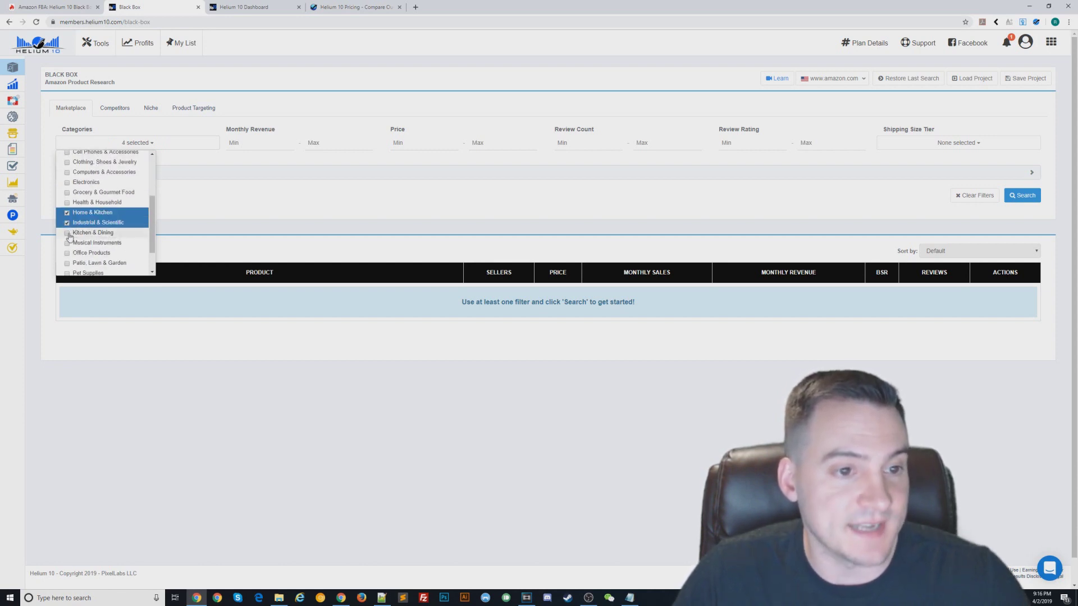
left_click(67, 233)
Add Office Products, Patio, Lawn & Garden, Pet Supplies, and Sports & Outdoors to the category filter, leaving out Musical Instruments
scroll(91, 242, "down", 1)
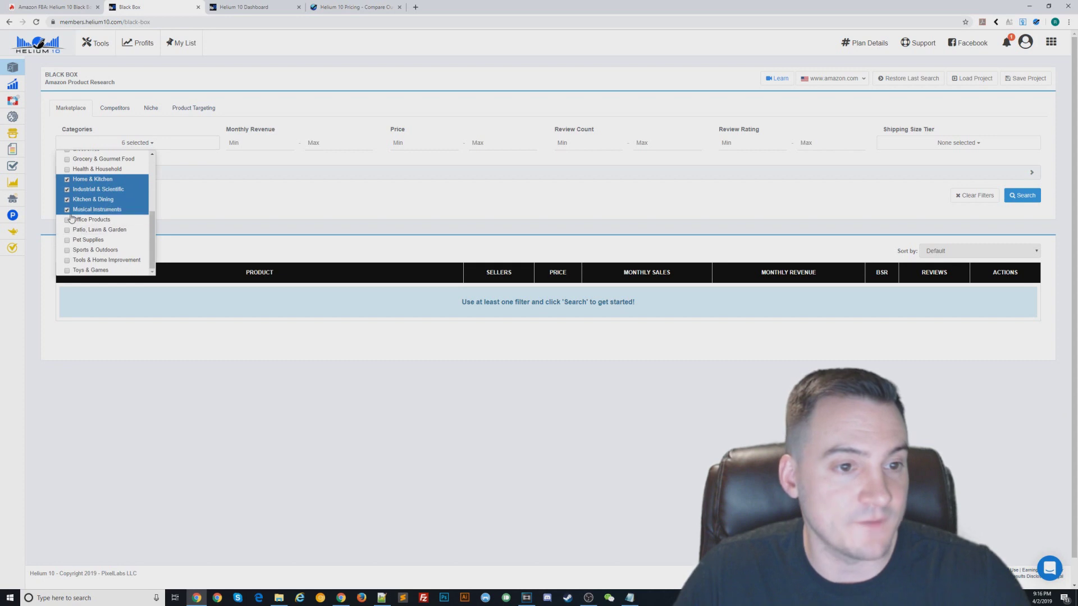
left_click(86, 220)
scroll(87, 234, "down", 1)
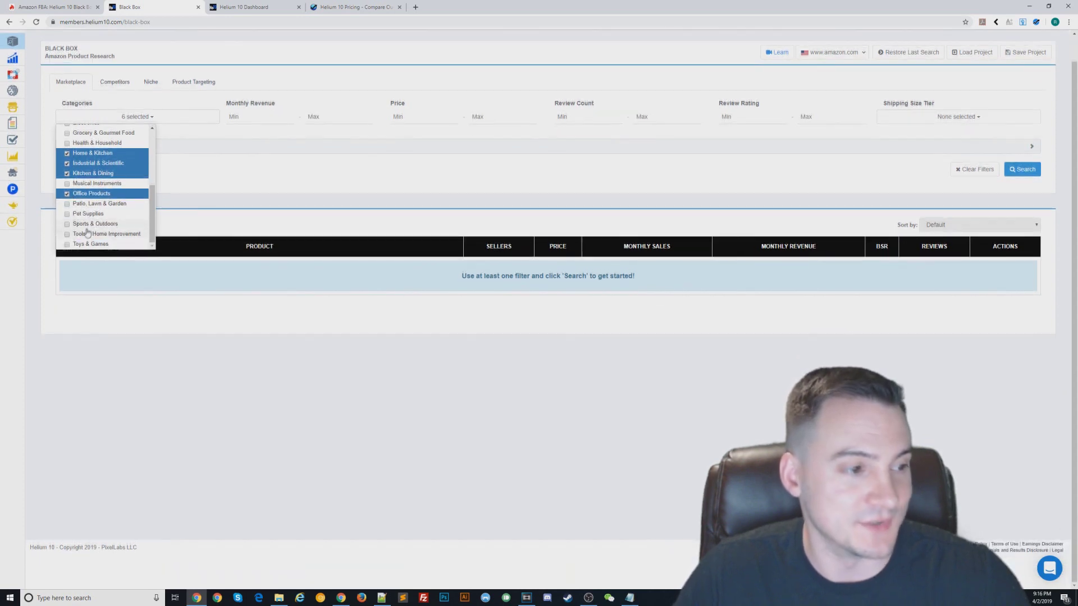
left_click(78, 206)
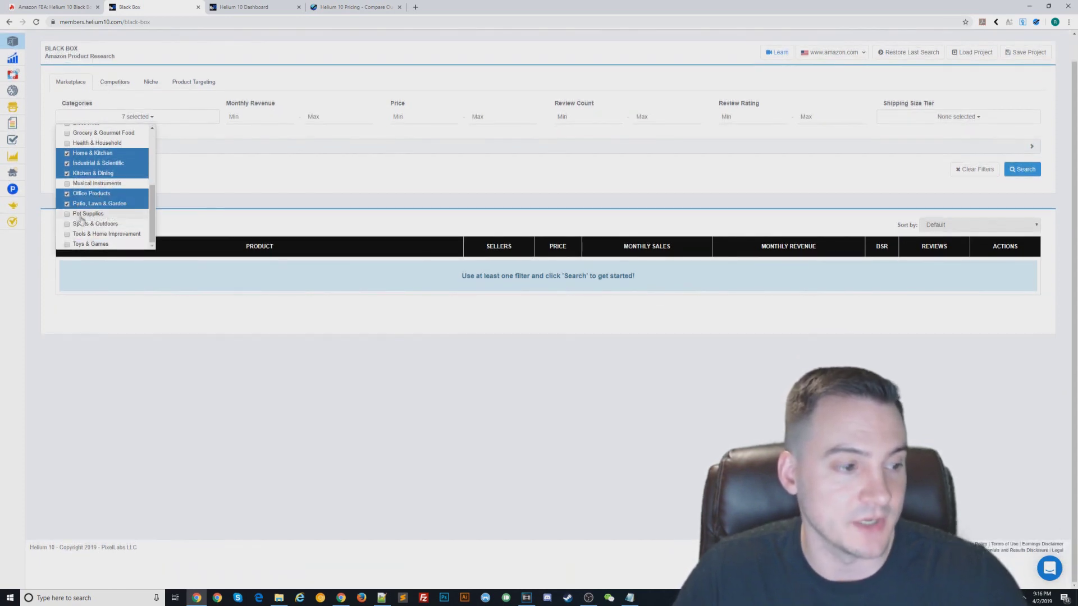
left_click(83, 215)
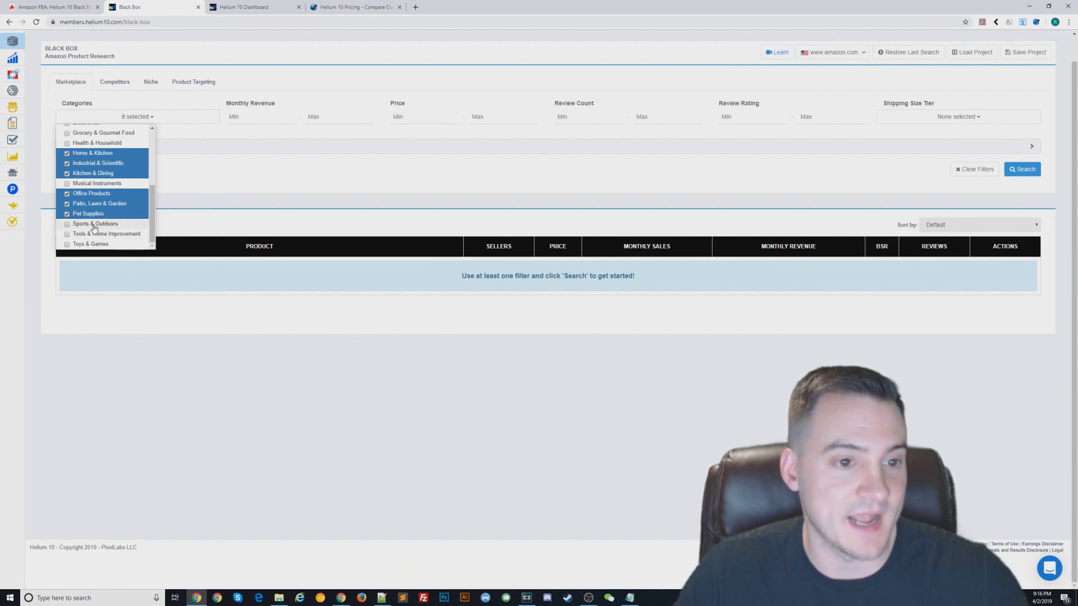
left_click(93, 224)
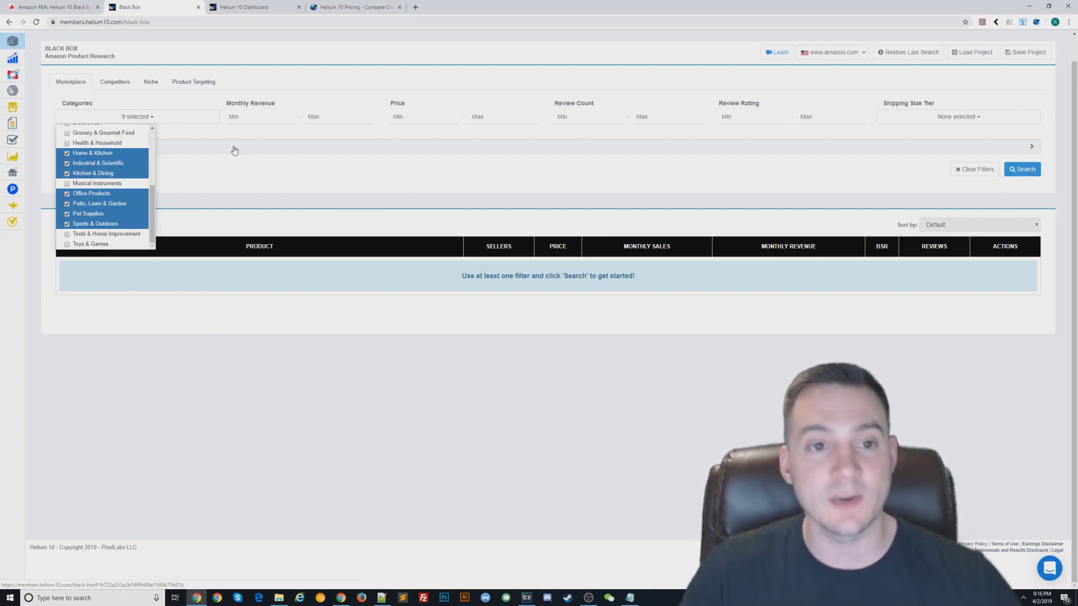
left_click(241, 174)
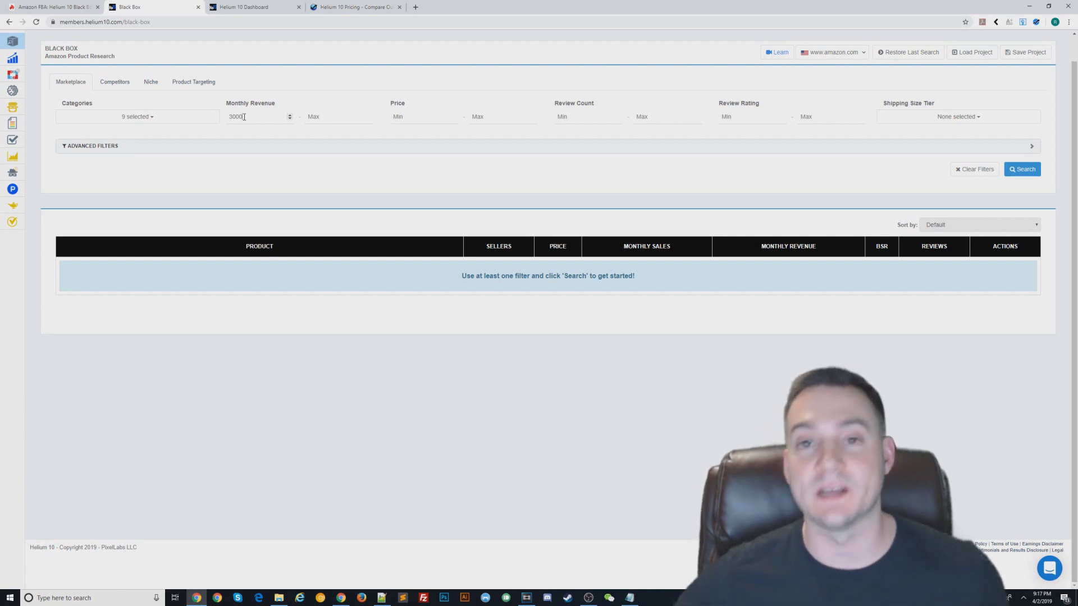
Set the monthly revenue filter to a minimum of 3000 and a maximum of 30000
left_click(317, 115)
type("3")
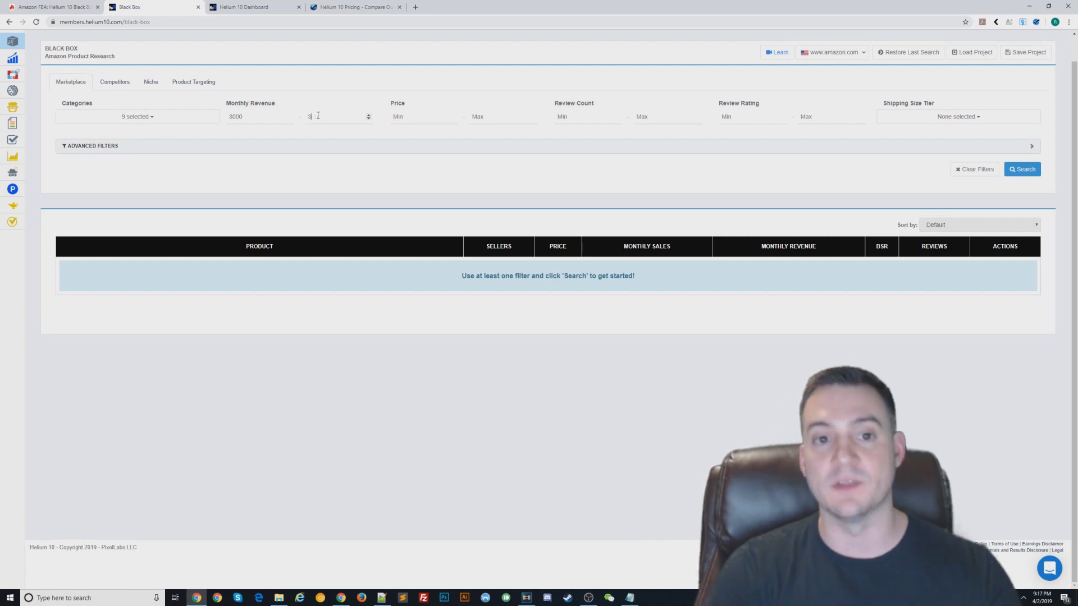
type("0000")
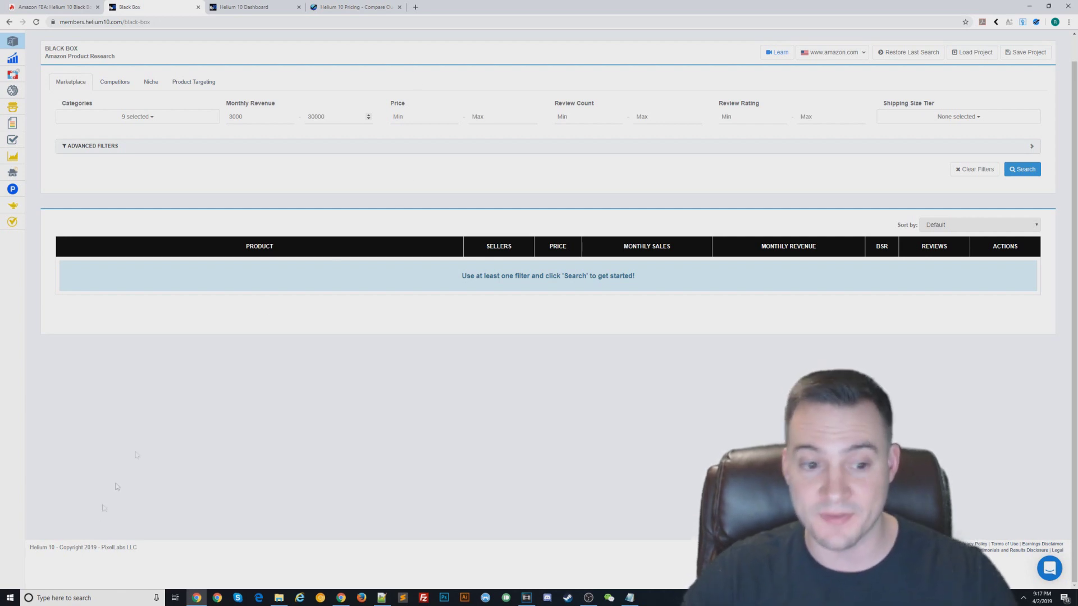
Calculate 30000*0.25 with the Windows search to estimate the profit at maximum revenue, and return to the filters
left_click(54, 598)
type("3000")
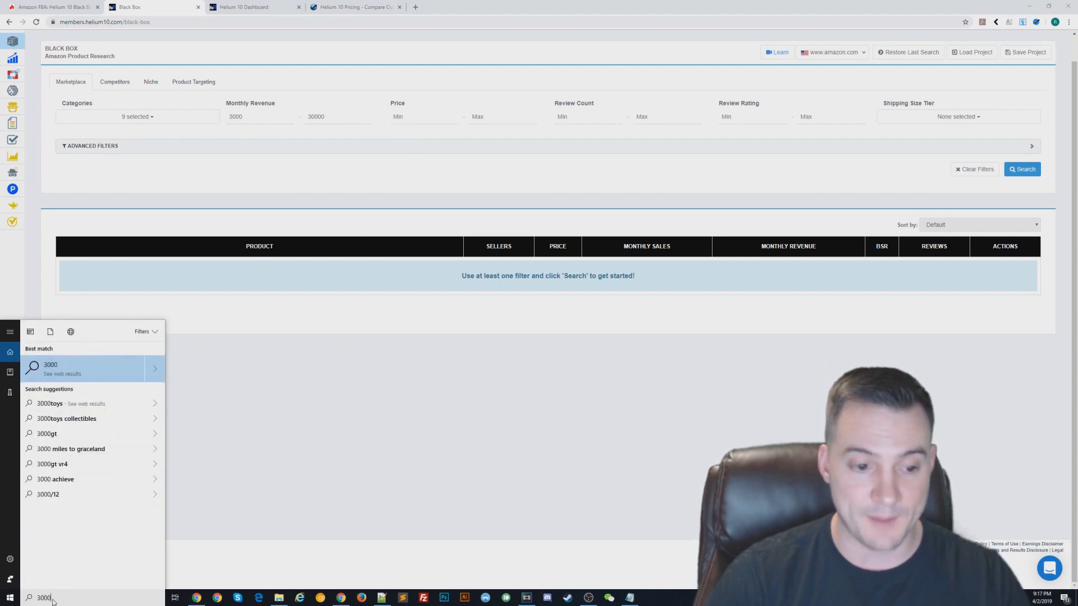
type("0*0.25")
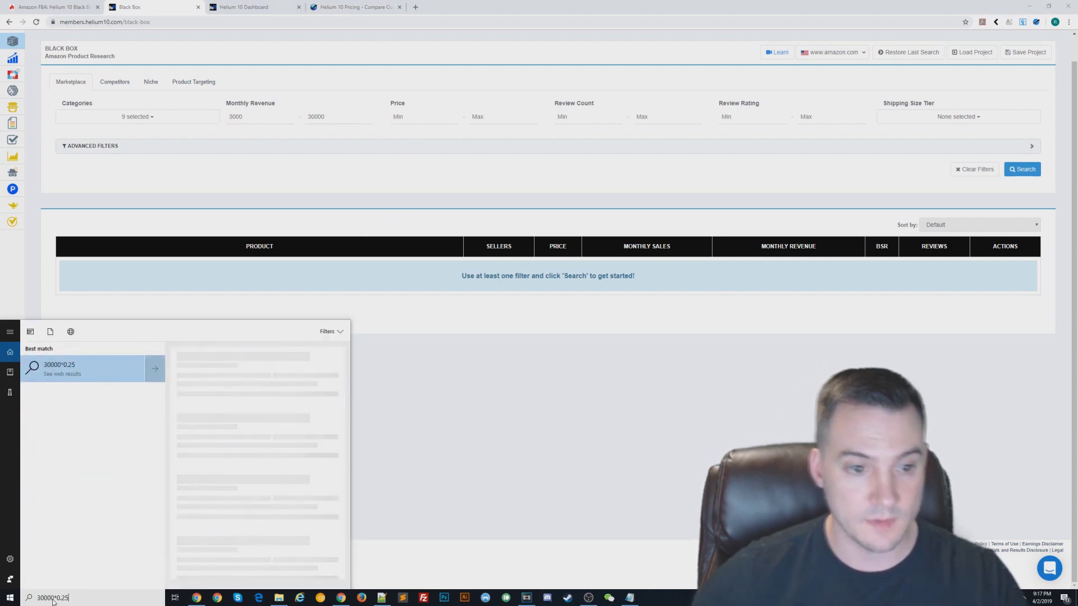
left_click_drag(306, 392, 335, 393)
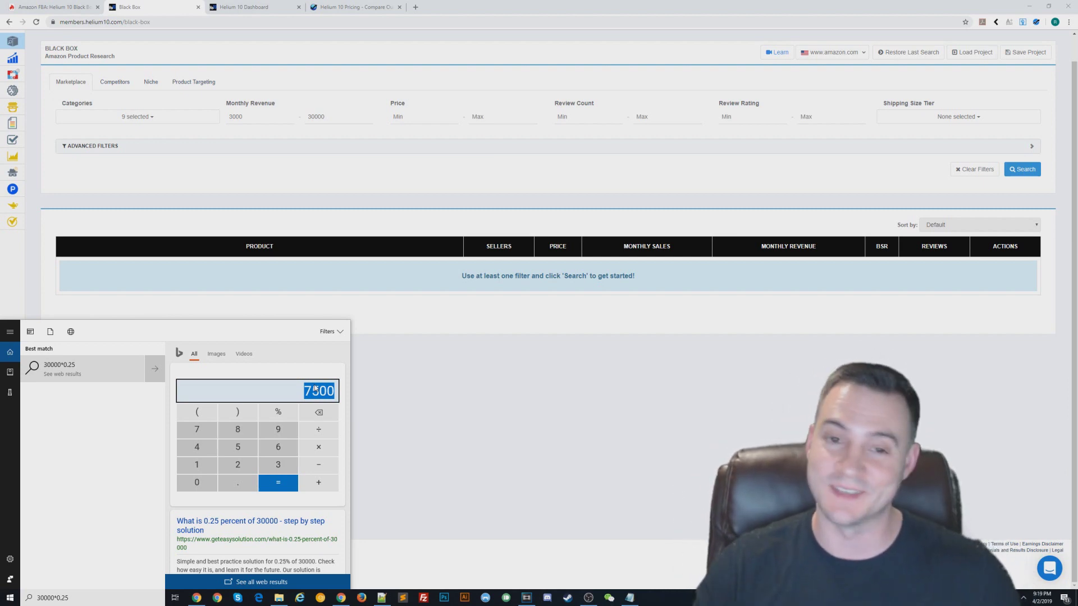
left_click(272, 120)
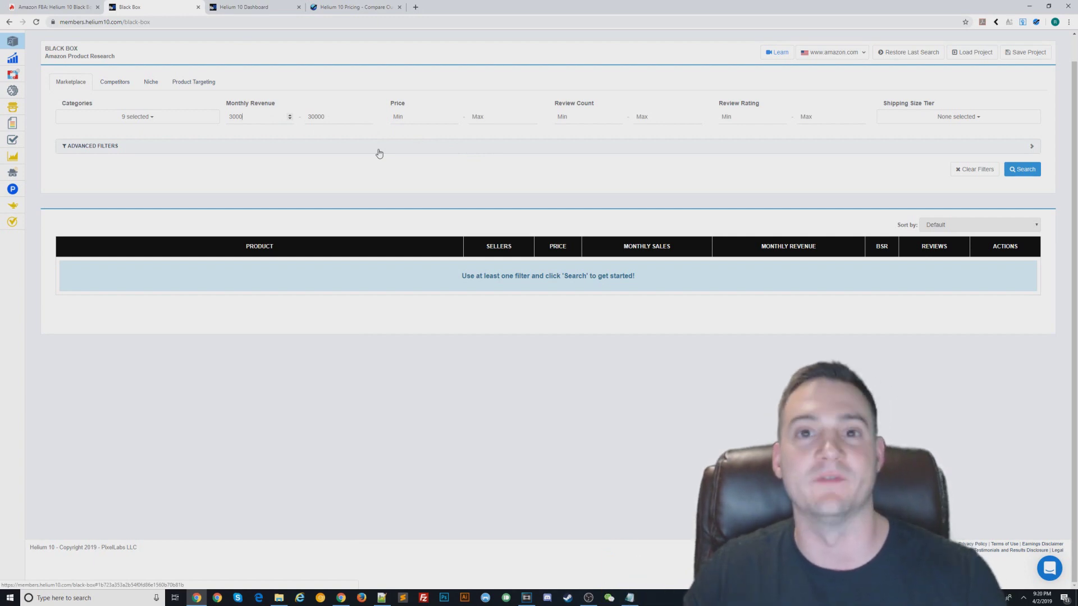
Set the price filter to a minimum of 19 and a maximum of 51
left_click(426, 115)
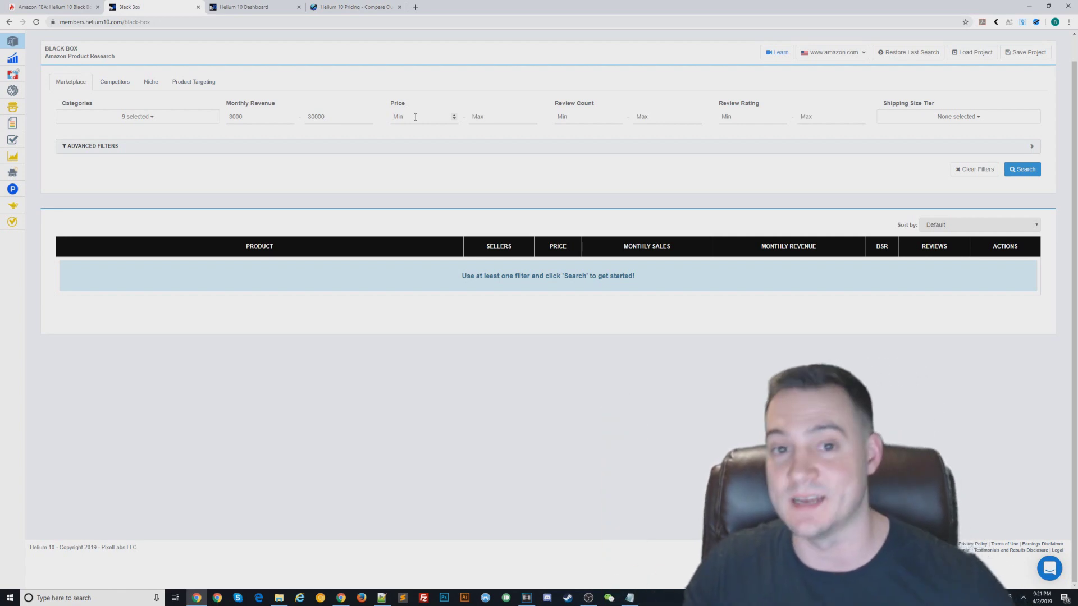
type("19")
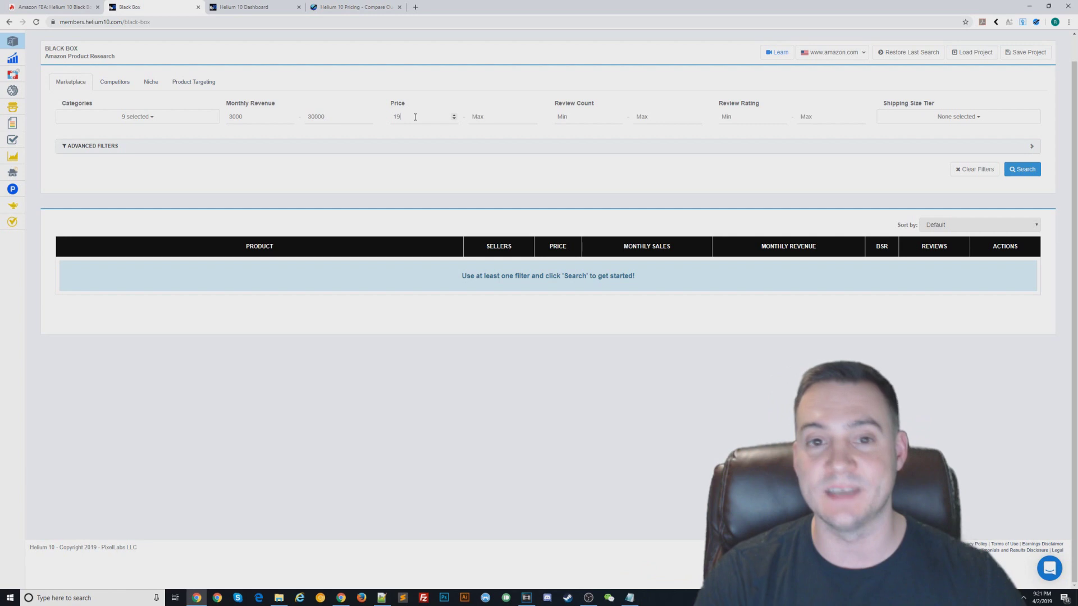
key("Tab")
type("51")
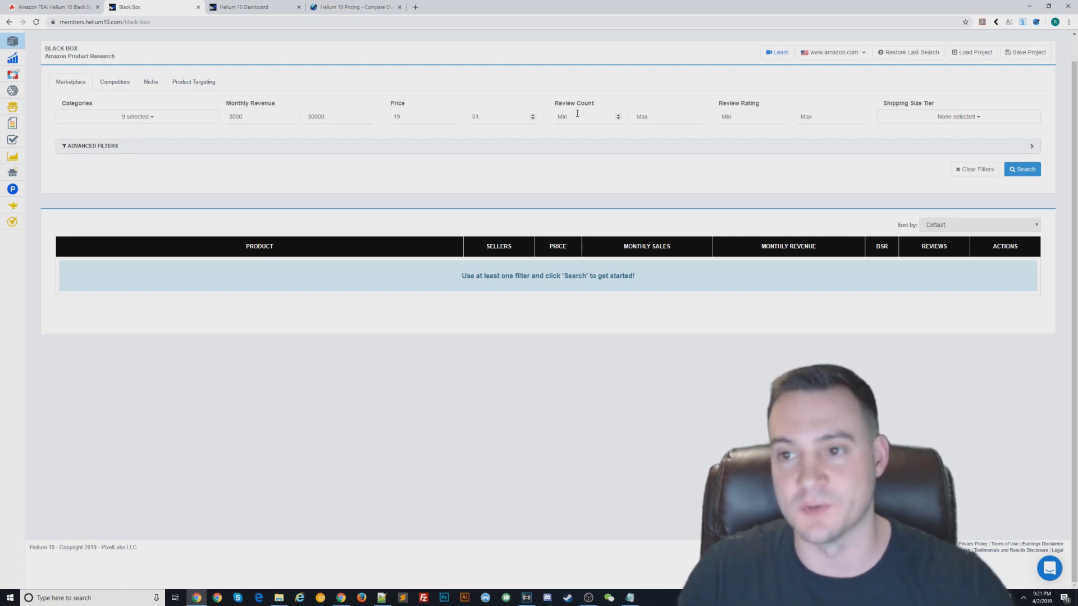
Limit the shipping size tier to Small Standard-Size and Large Standard-Size
left_click(988, 117)
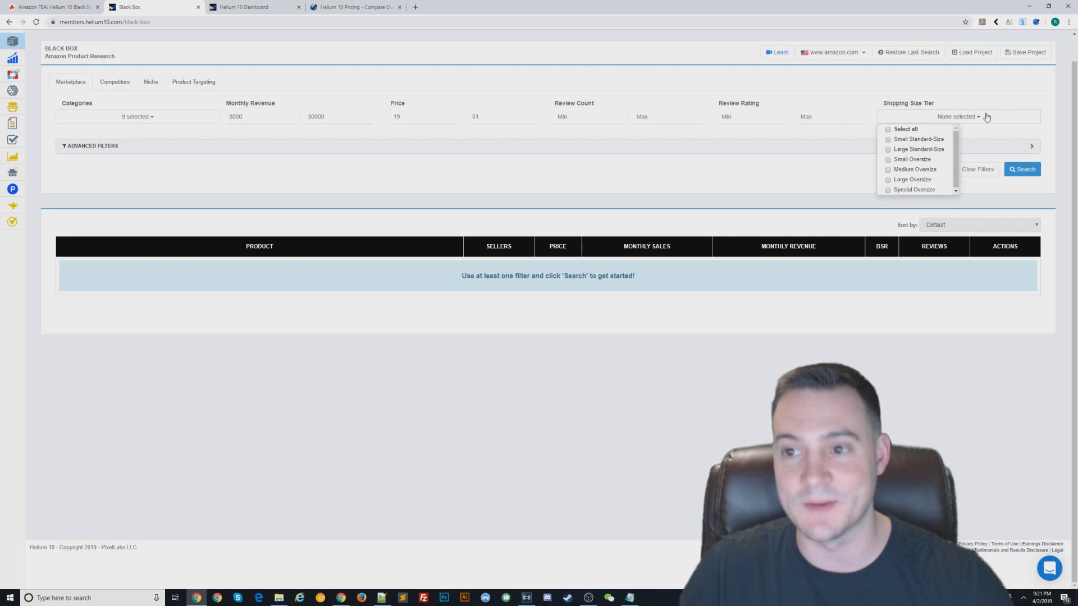
left_click(890, 140)
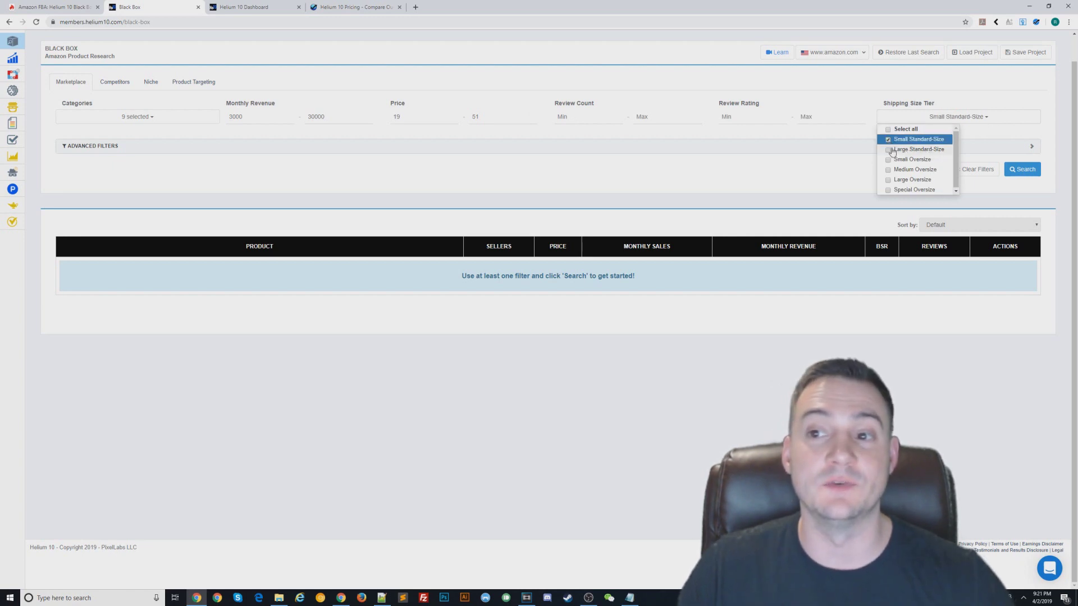
left_click(891, 150)
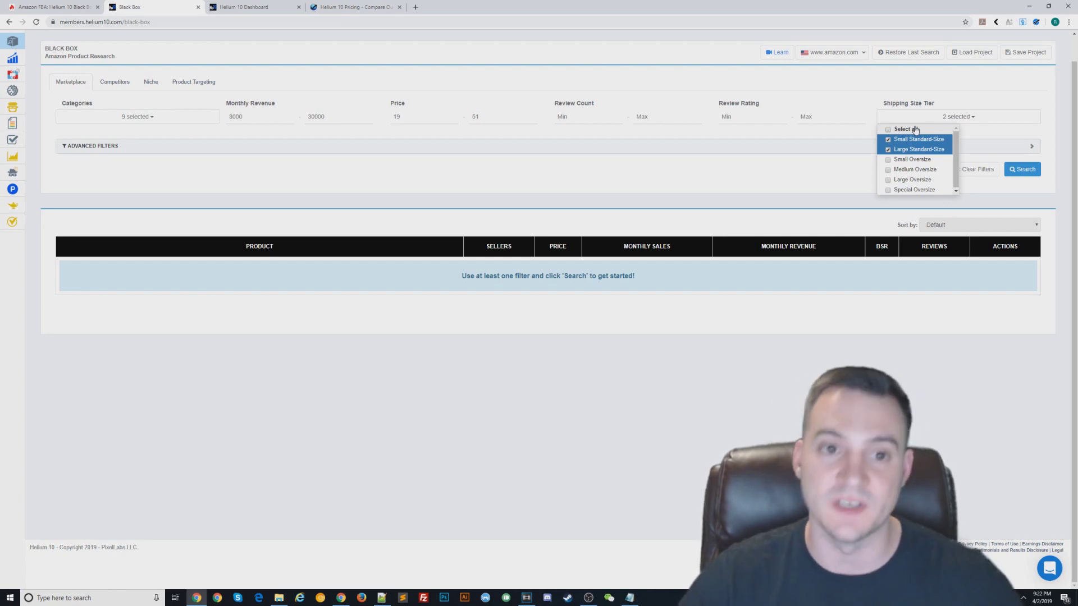
left_click(926, 80)
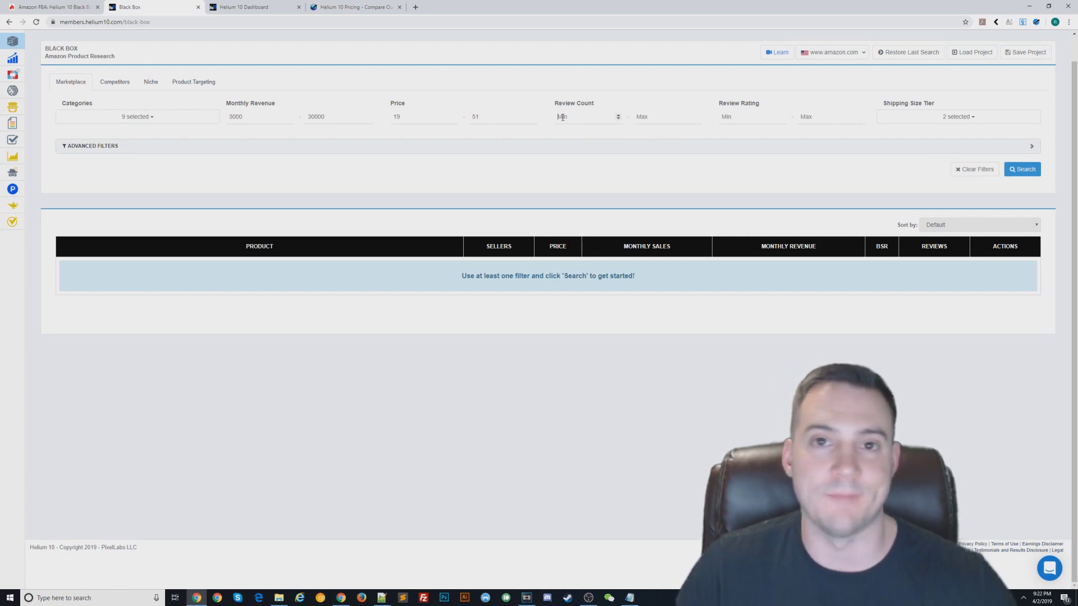
Set the maximum review count to 150 and the maximum review rating to 5
left_click(662, 117)
type("150")
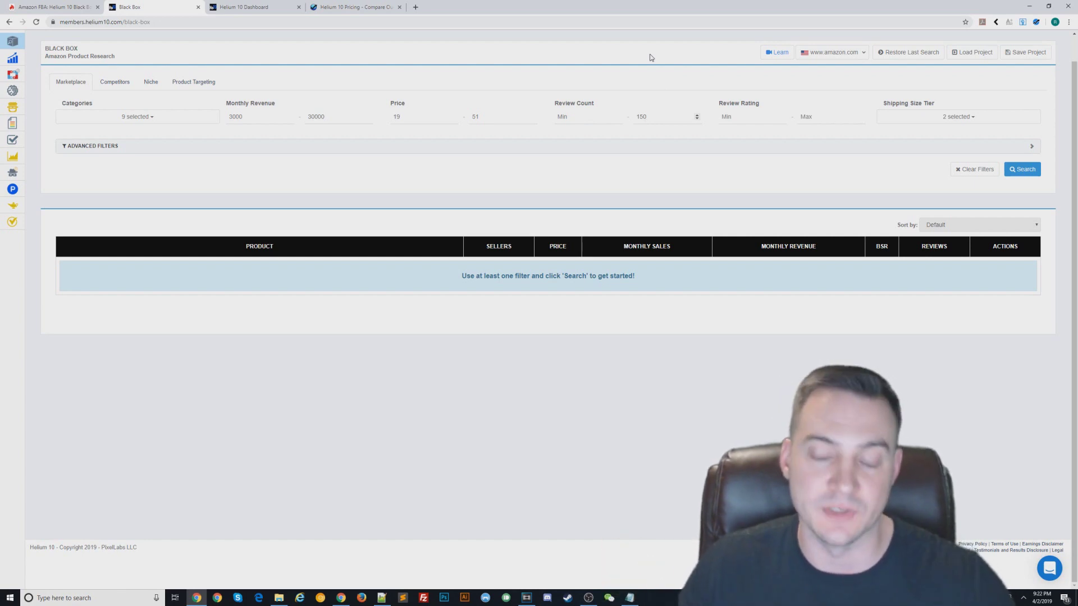
key("Tab")
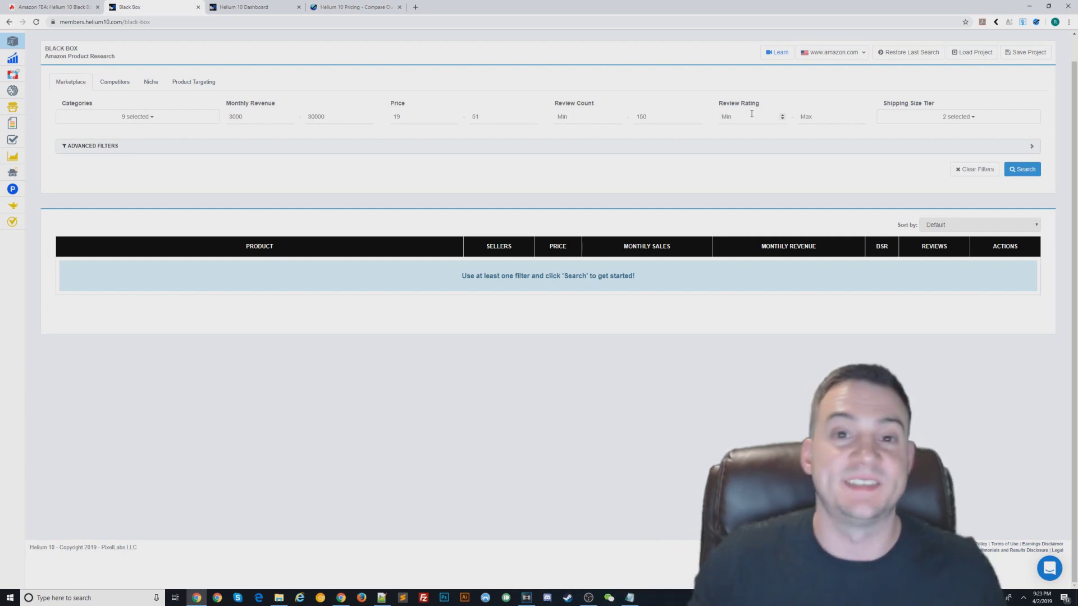
left_click(814, 122)
type("45")
key("BackSpace")
type("5")
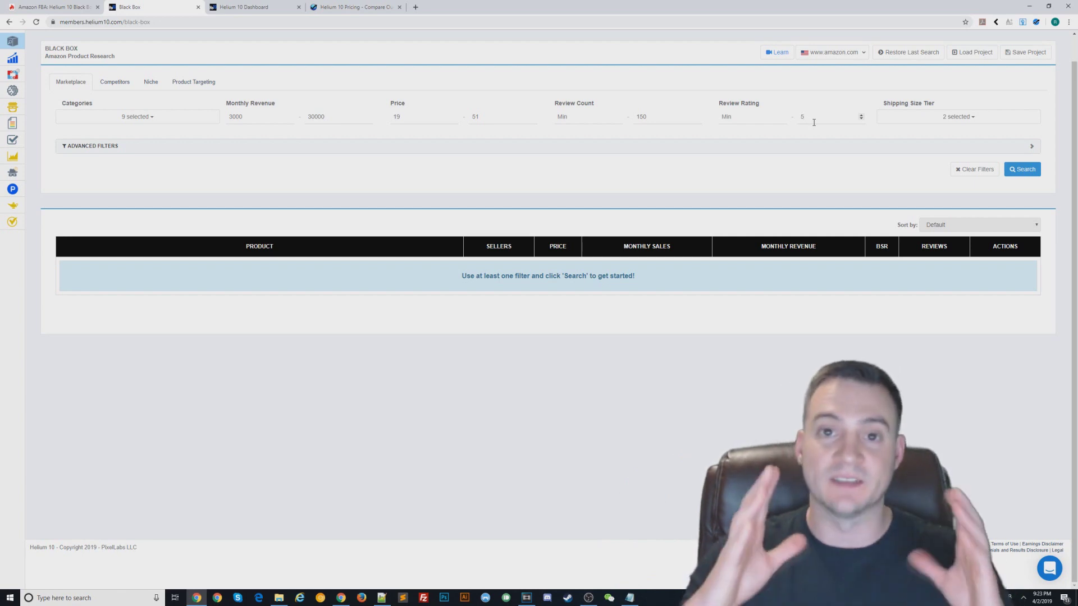
Switch to the Notepad note, delete its scratch text, and return to the Black Box filters
left_click(629, 598)
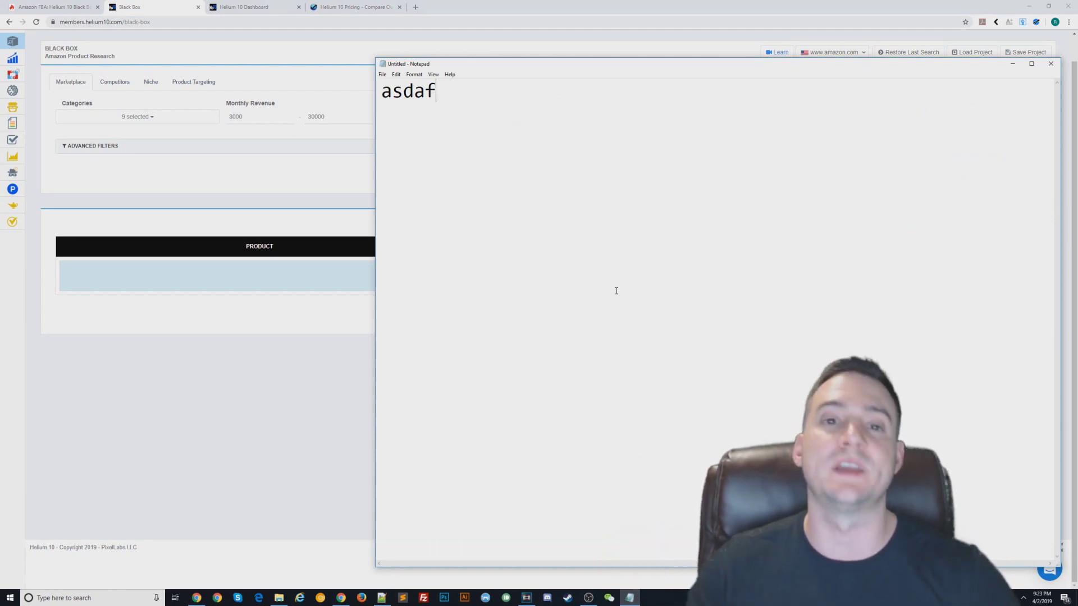
key("ctrl+a")
key("BackSpace")
left_click(598, 4)
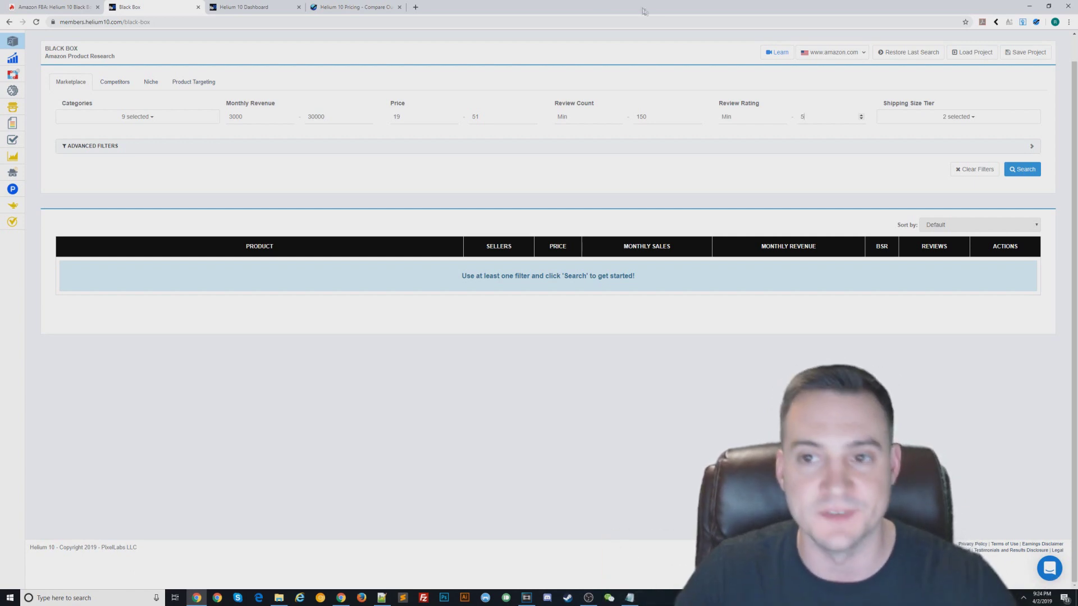
Try a maximum review rating of 1 with the minimum rating left empty
double_click(835, 116)
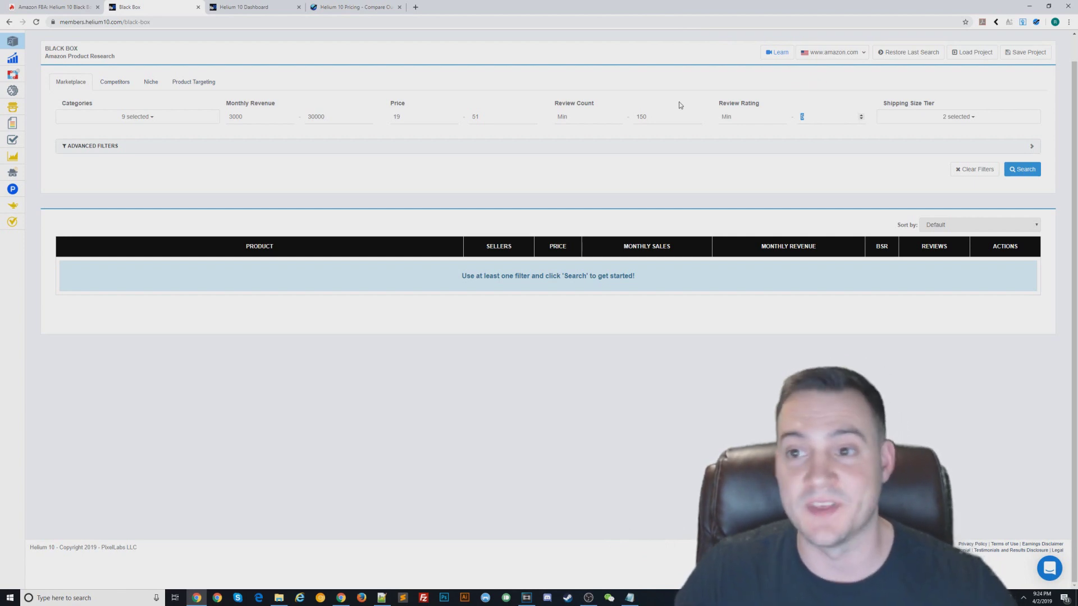
left_click_drag(803, 117, 724, 117)
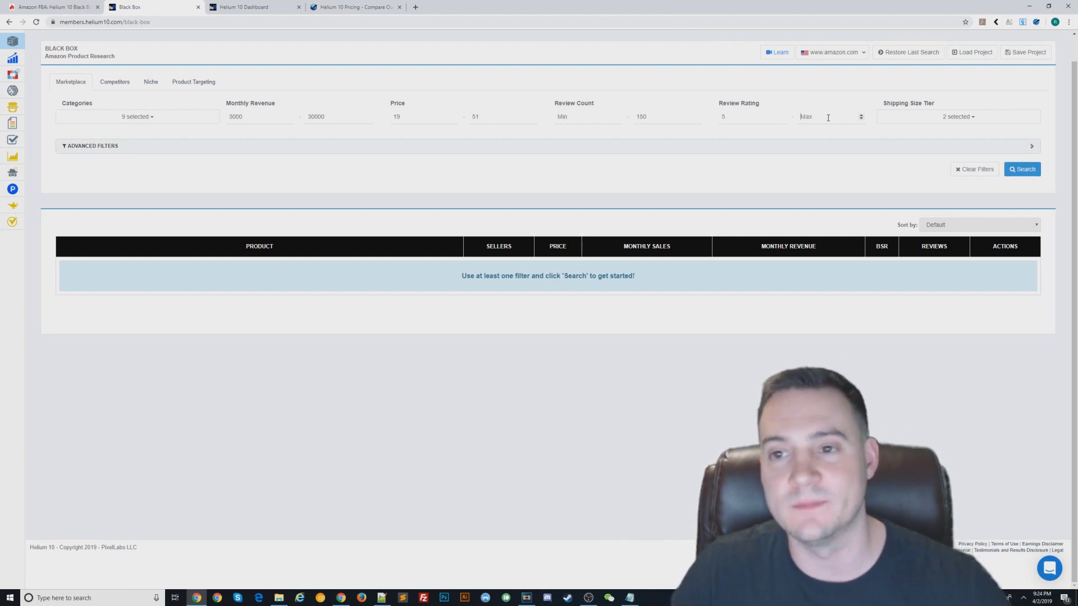
key("BackSpace")
key("Tab")
type("1")
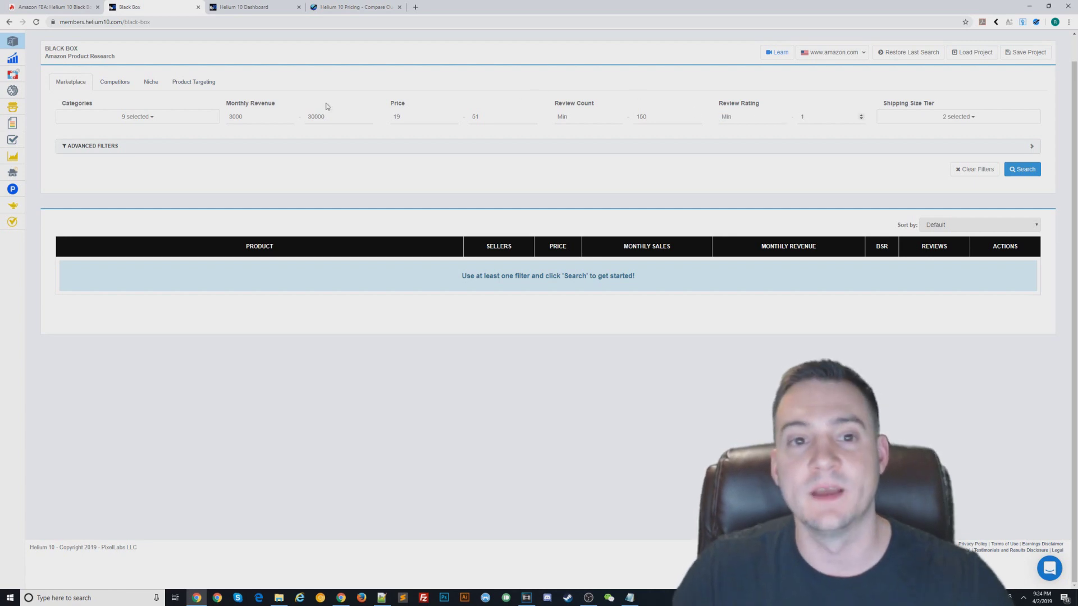
left_click_drag(271, 119, 193, 122)
left_click_drag(349, 120, 310, 132)
left_click(726, 167)
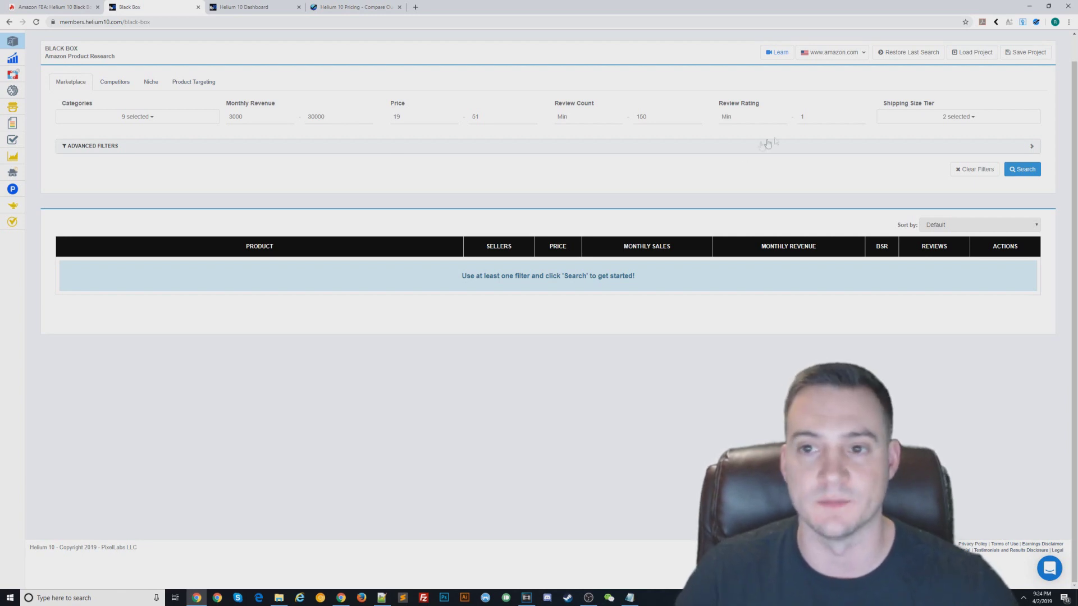
Set the maximum review rating to 5 and run the product search with the current filters
left_click_drag(829, 118, 781, 113)
type("5")
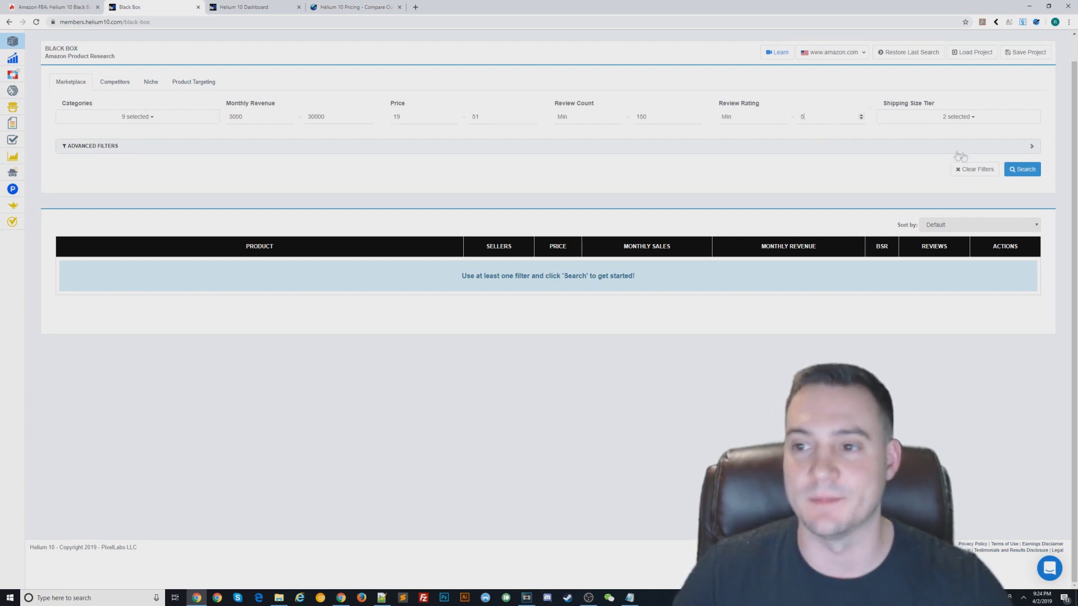
left_click(1022, 169)
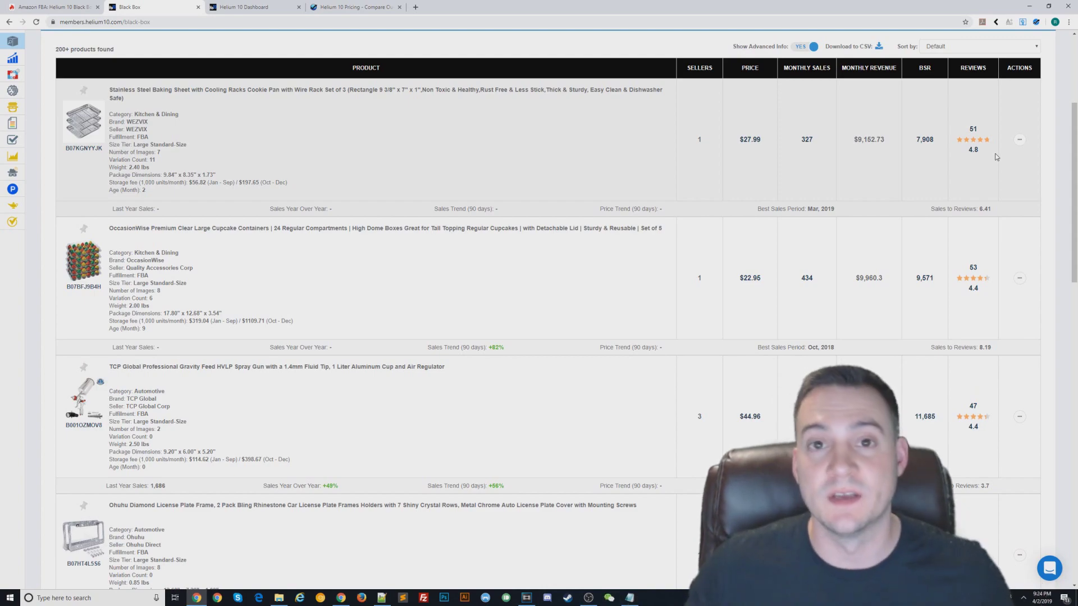
scroll(995, 156, "up", 4)
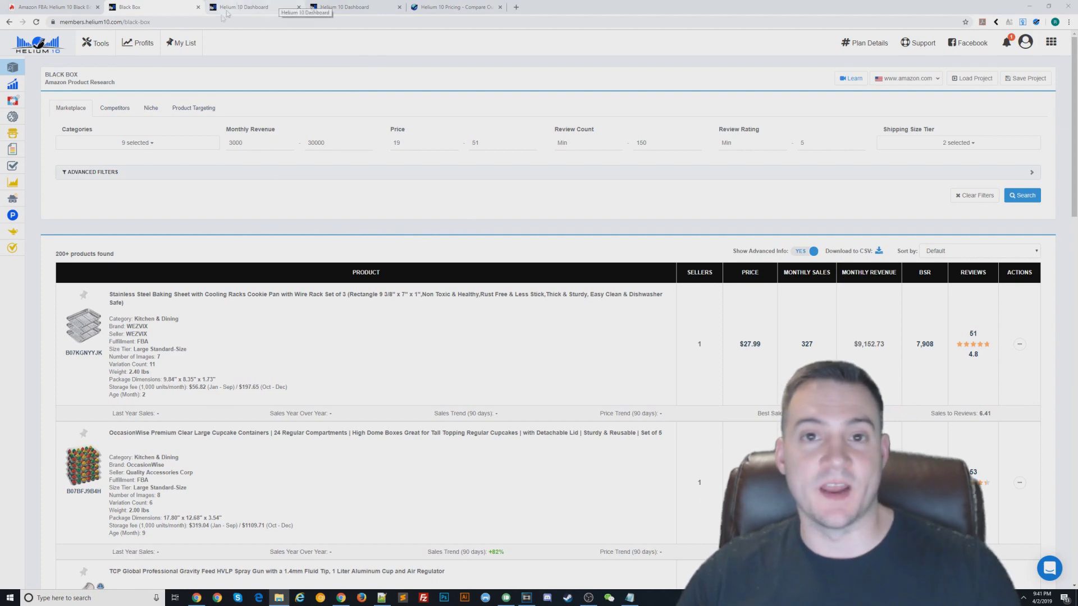
View the Helium 10 tools dashboard in a separate tab, and return to the Black Box results
middle_click(50, 45)
left_click(350, 5)
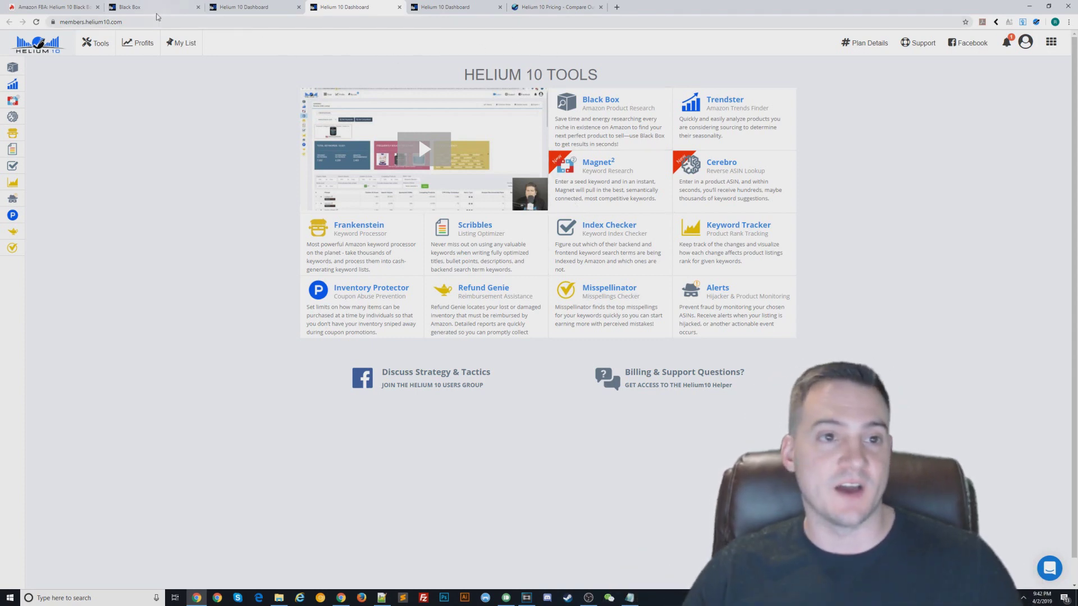
left_click(158, 8)
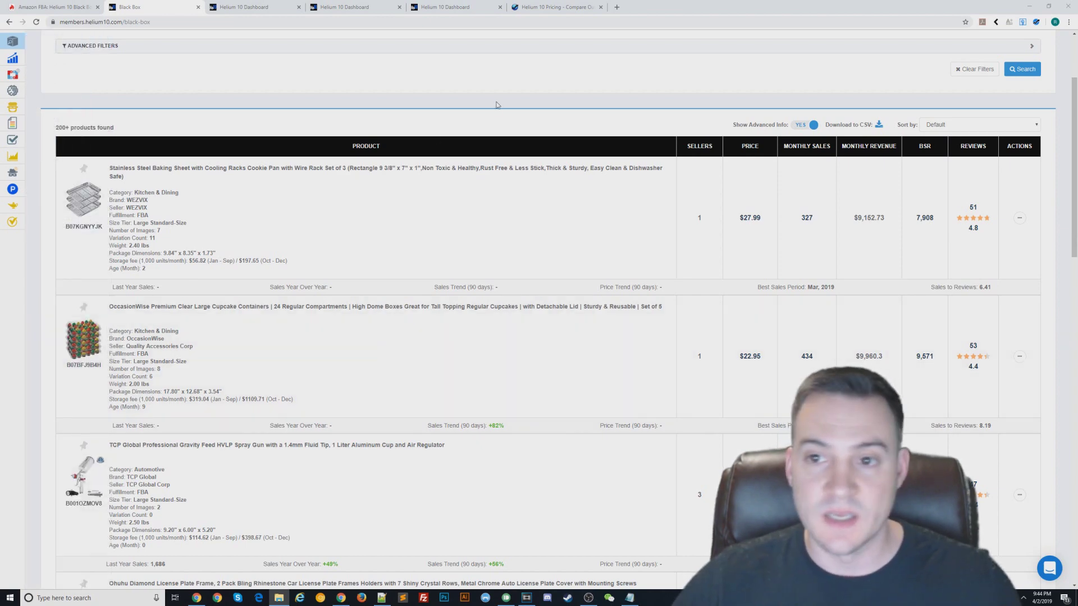
Check the best seller rank of the stainless steel baking sheet set in the results
scroll(501, 116, "down", 2)
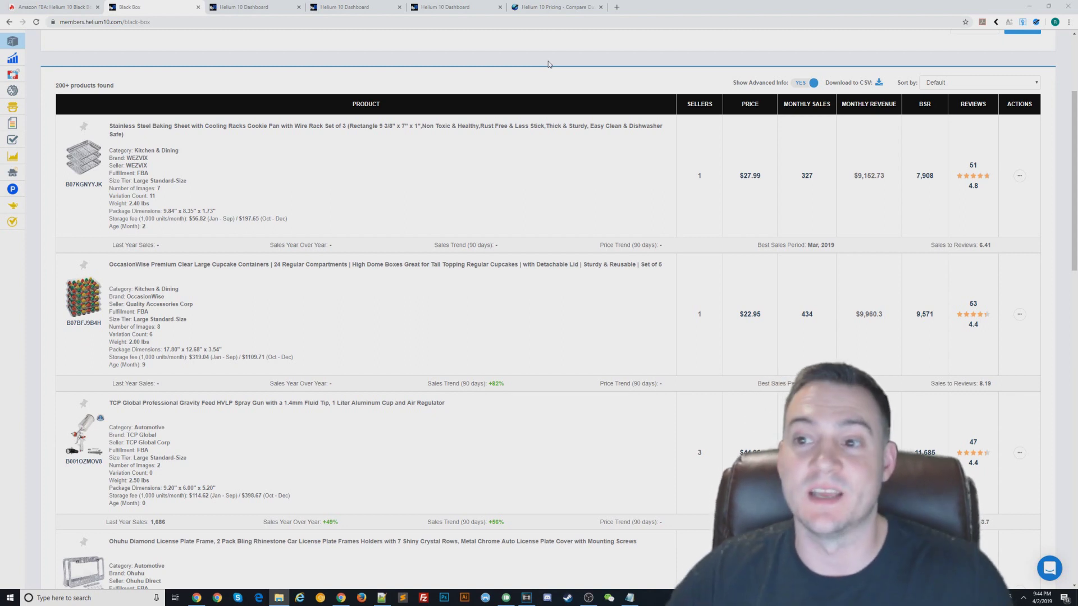
double_click(926, 176)
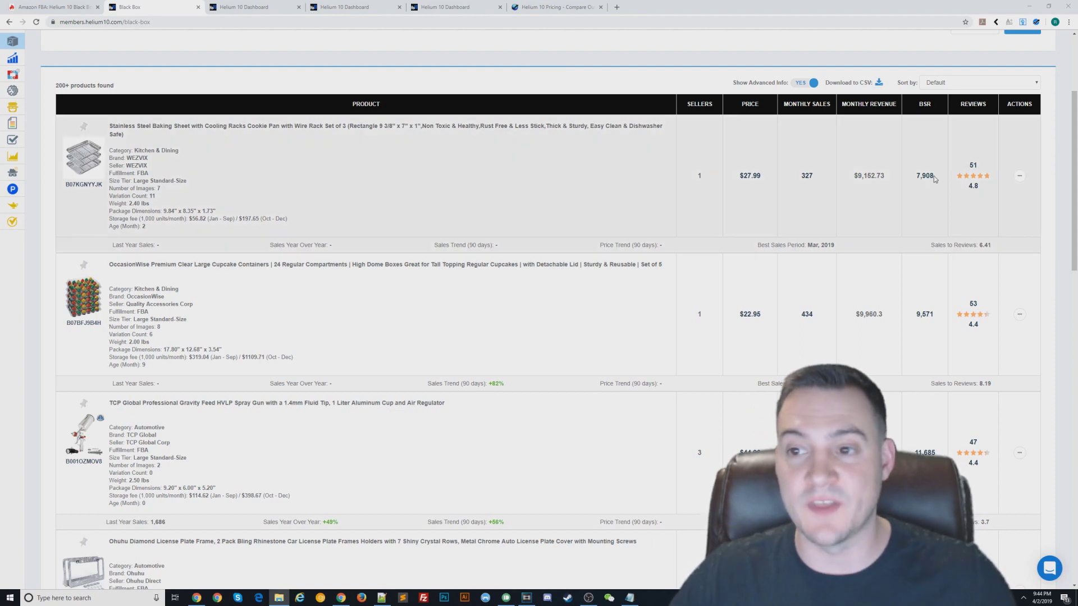
left_click(945, 59)
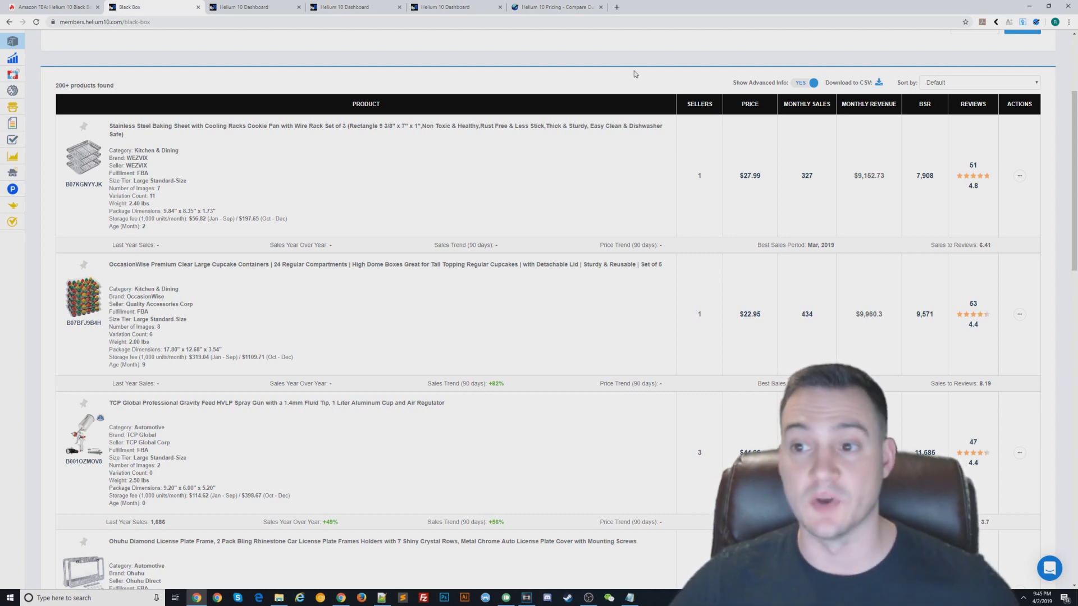
Copy the full title of the stainless steel baking sheet set into the Notepad note
mouse_move(114, 128)
left_mouse_down()
mouse_move(183, 128)
mouse_move(125, 135)
left_mouse_up()
left_click(126, 136)
triple_click(126, 136)
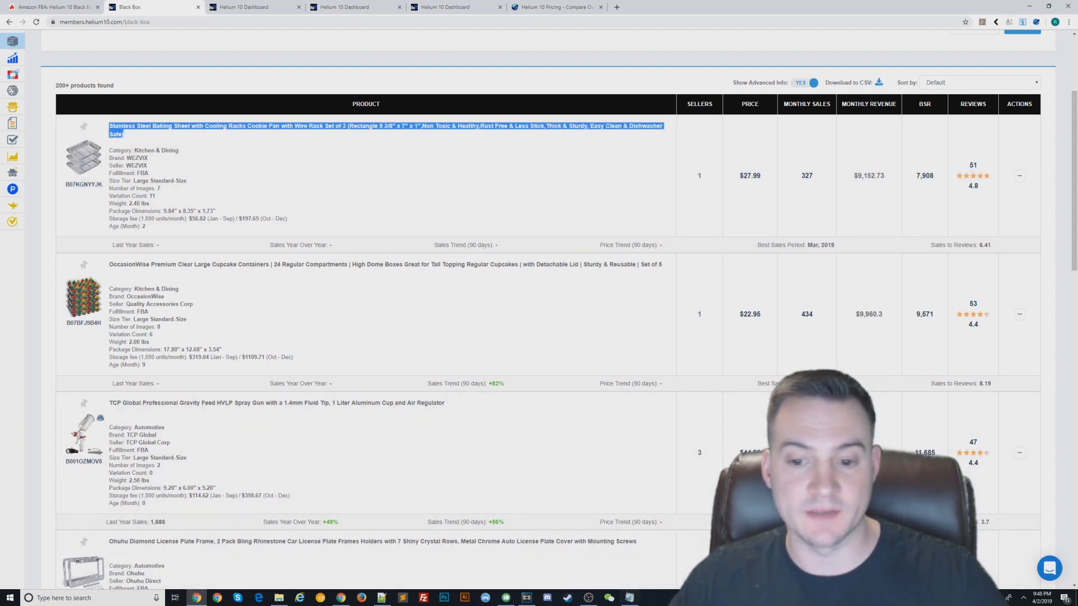
key("alt+Tab")
key("ctrl+v")
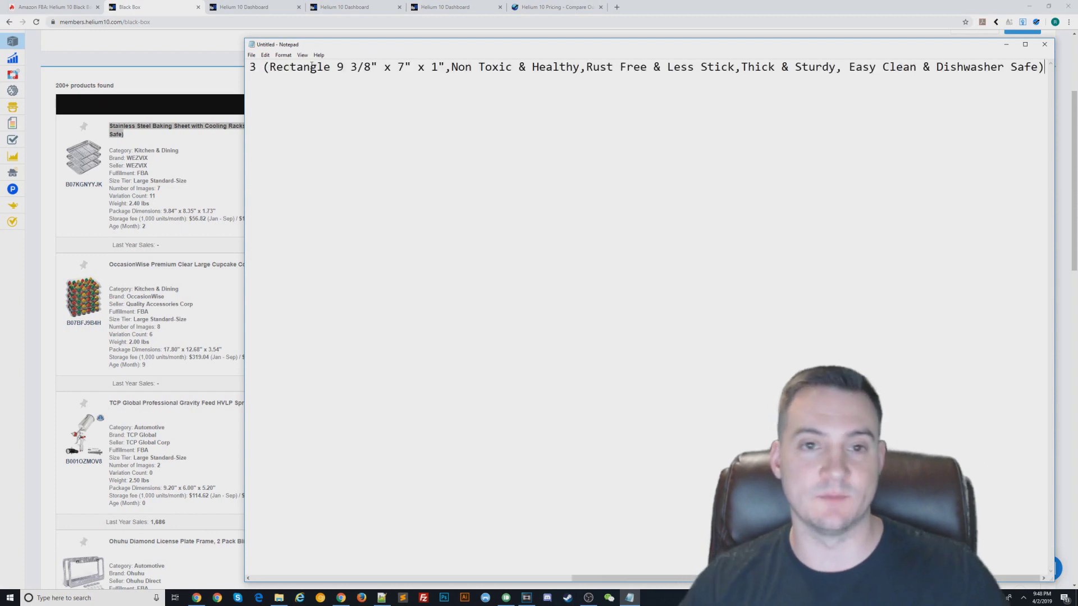
key("Home")
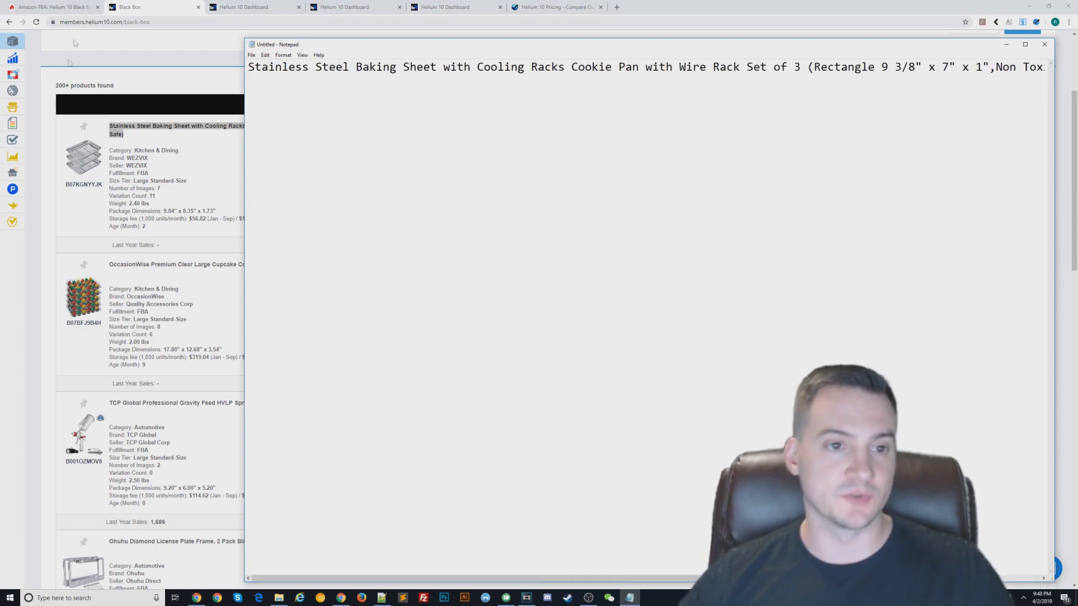
Copy the baking sheet set's ASIN, B07KGNYYJK, beneath its title in Notepad, and return to the results
key("ctrl+c")
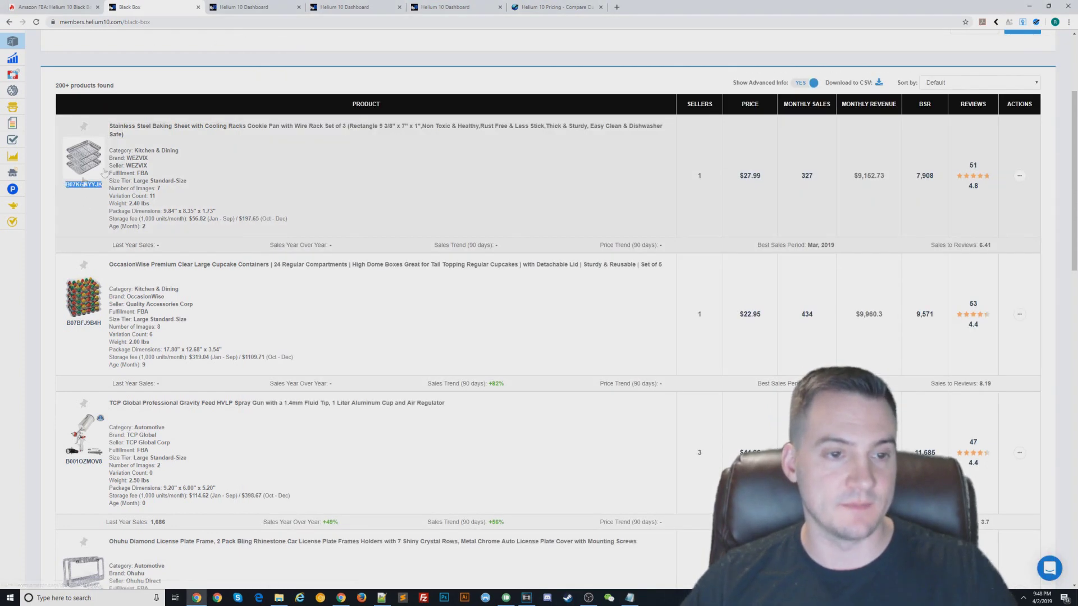
key("alt+Tab")
key("ctrl+v")
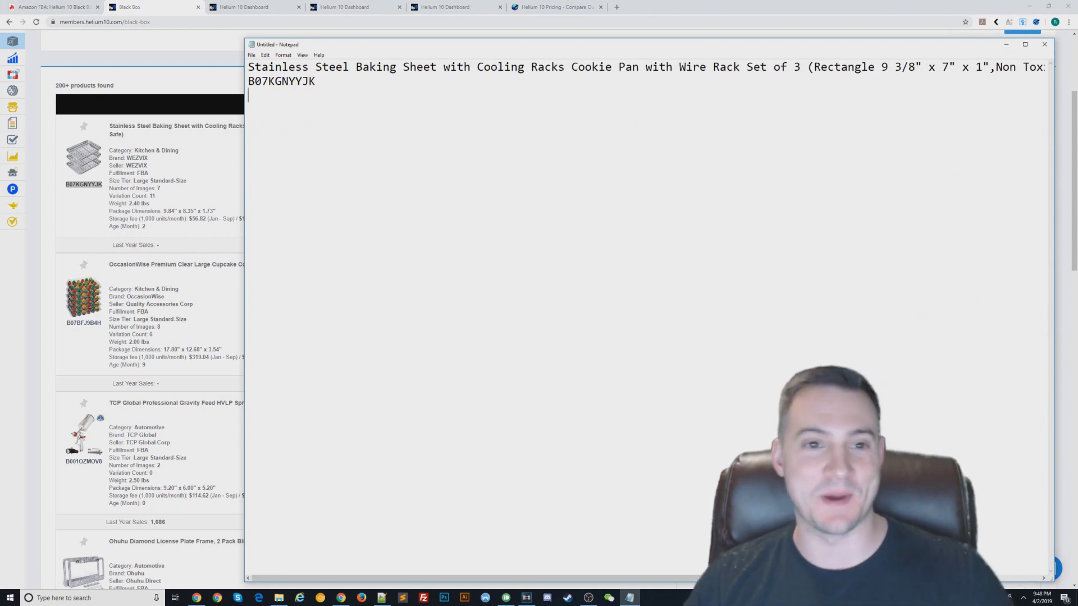
left_click(165, 60)
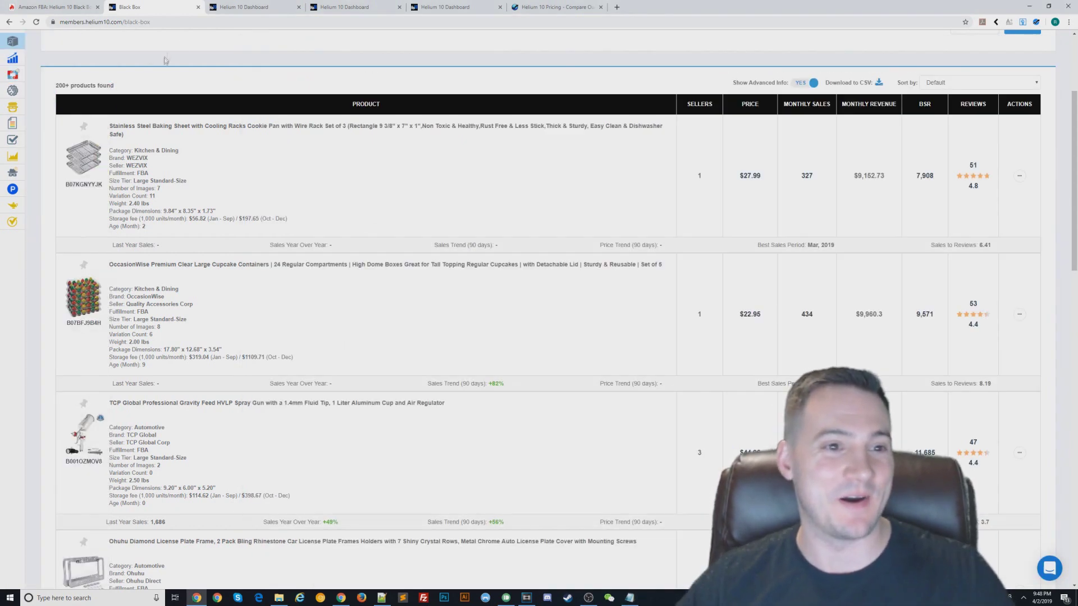
Check the OccasionWise cupcake containers' BSR and copy their title from "Premium Clear Large Cupcake Containers" onward into Notepad as a separate entry
scroll(246, 223, "down", 1)
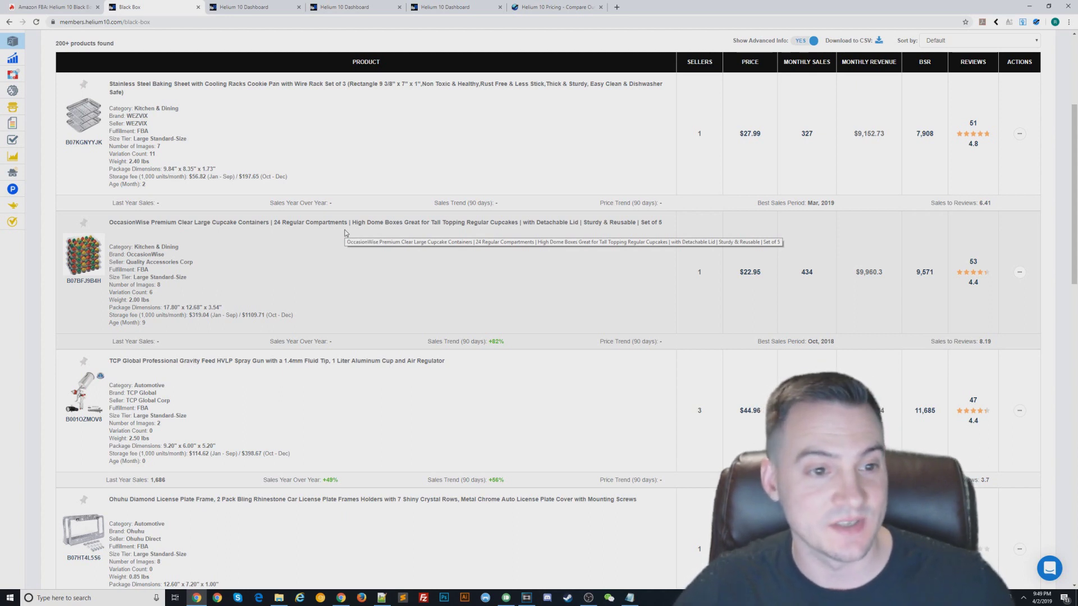
left_click_drag(938, 275, 917, 276)
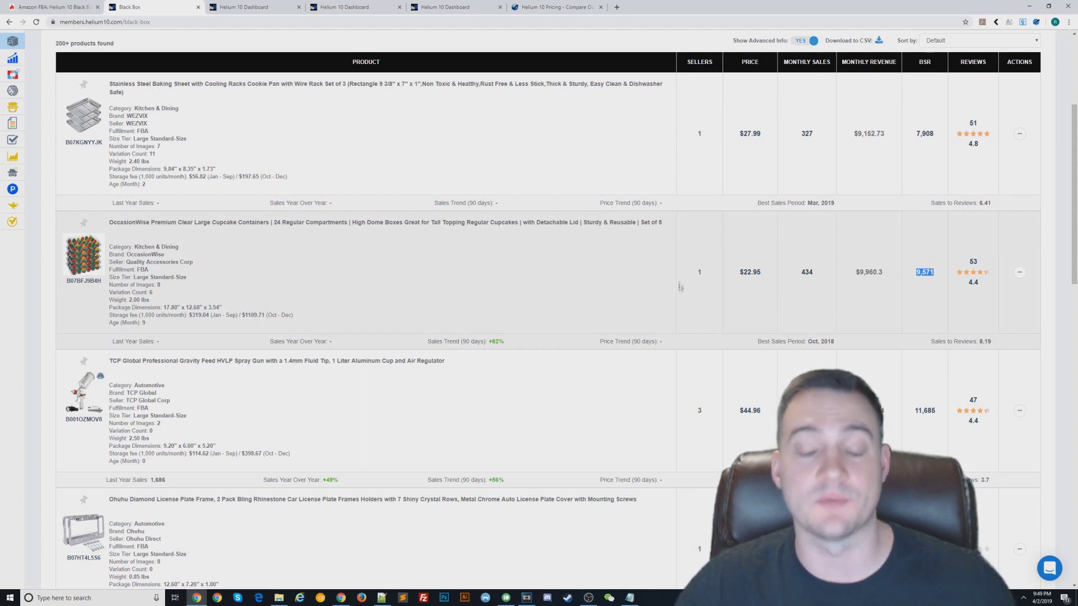
left_click_drag(663, 223, 150, 222)
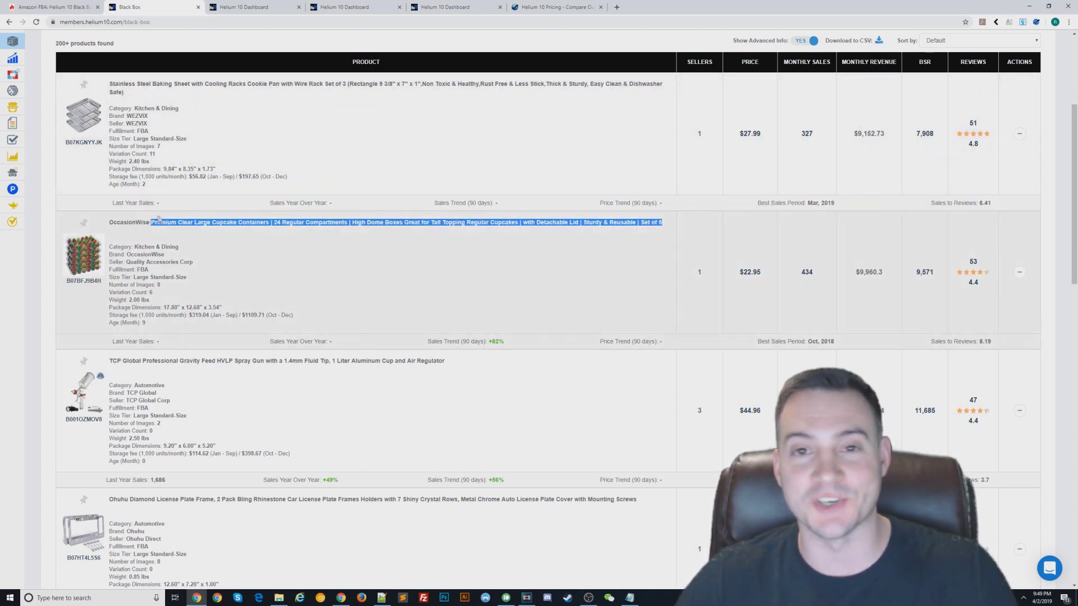
left_click(629, 597)
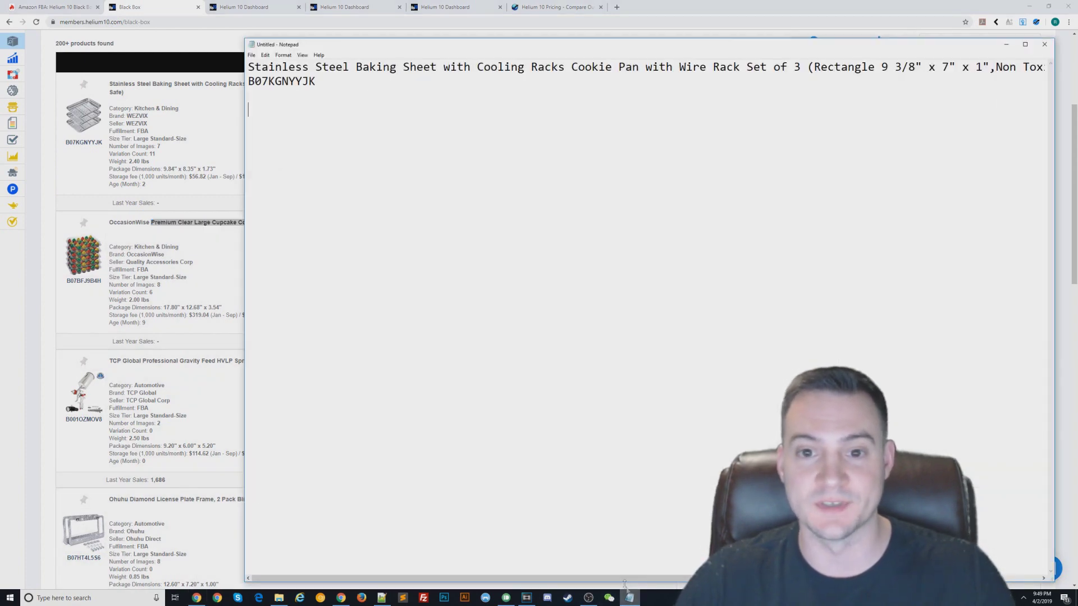
key("Return")
key("Return")
key("ctrl+v")
key("Return")
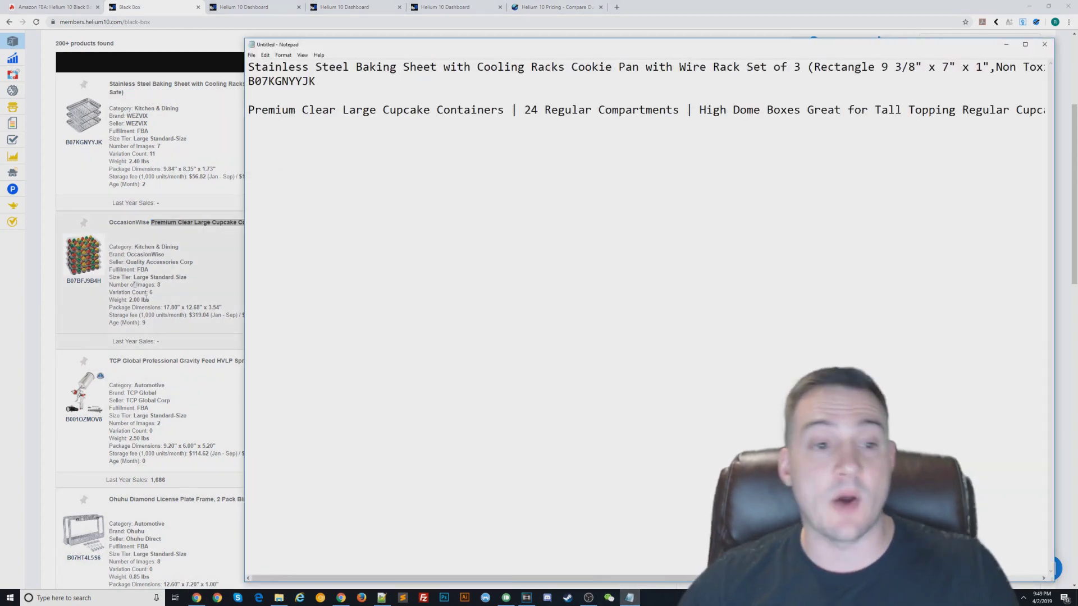
Add the cupcake containers' ASIN, B07BFJ9B4H, beneath their title in Notepad, and return to the results
left_click_drag(105, 284, 67, 283)
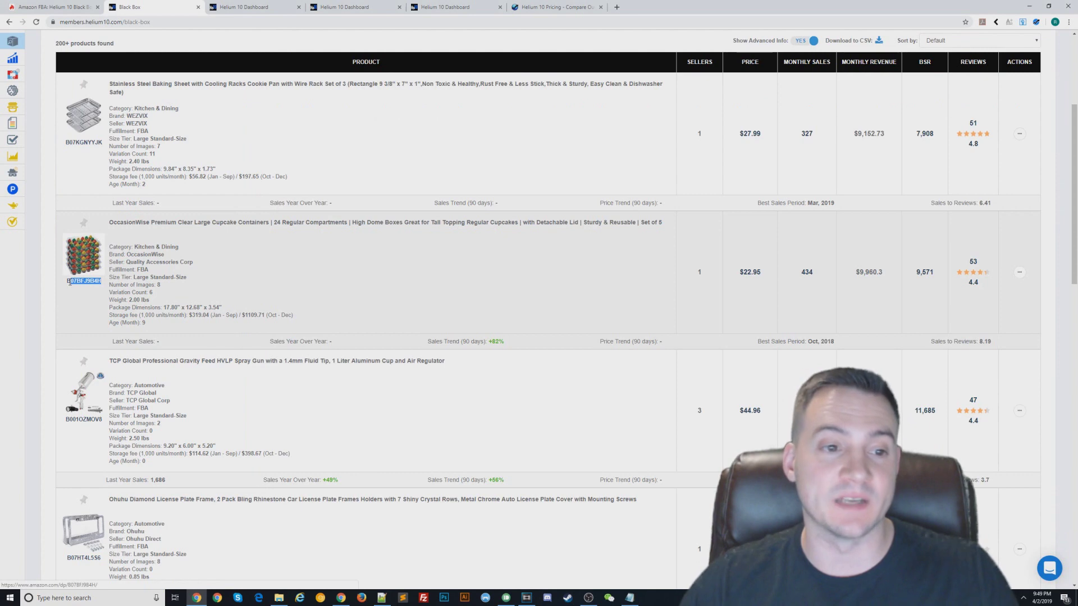
key("ctrl+c")
key("alt+Tab")
key("ctrl+v")
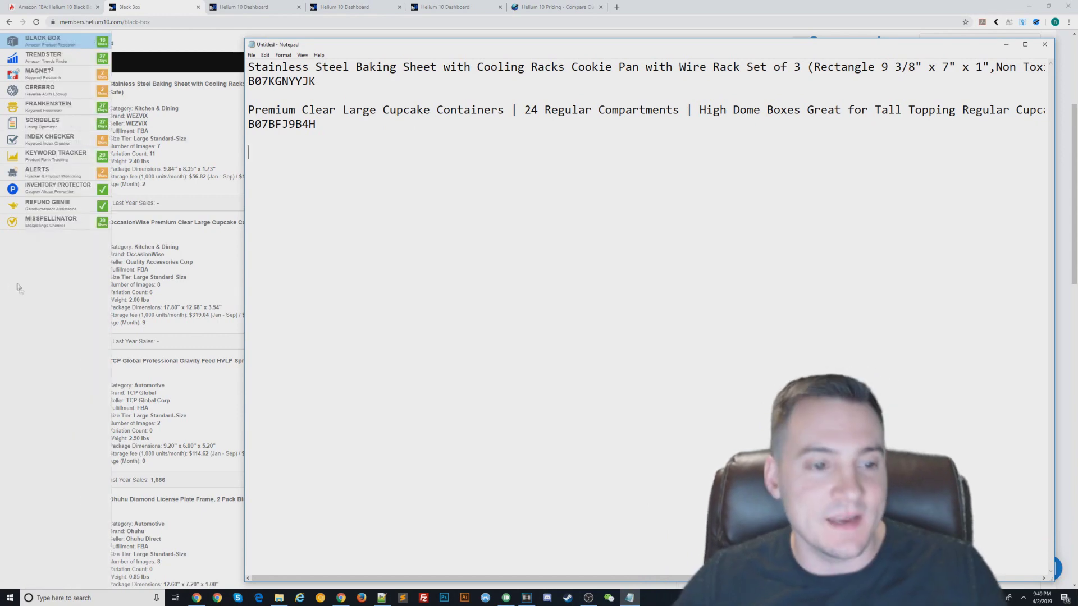
left_click(117, 321)
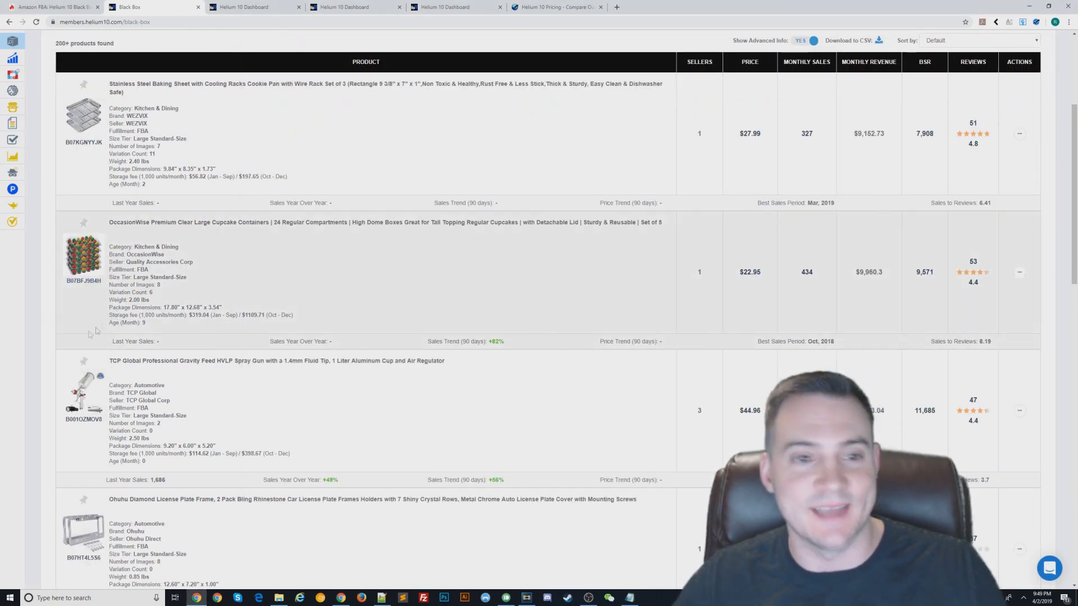
View the TCP Global HVLP spray gun's Amazon listing in a separate tab, and return to the Black Box results
scroll(67, 347, "down", 2)
left_click_drag(138, 277, 259, 277)
left_click(266, 289)
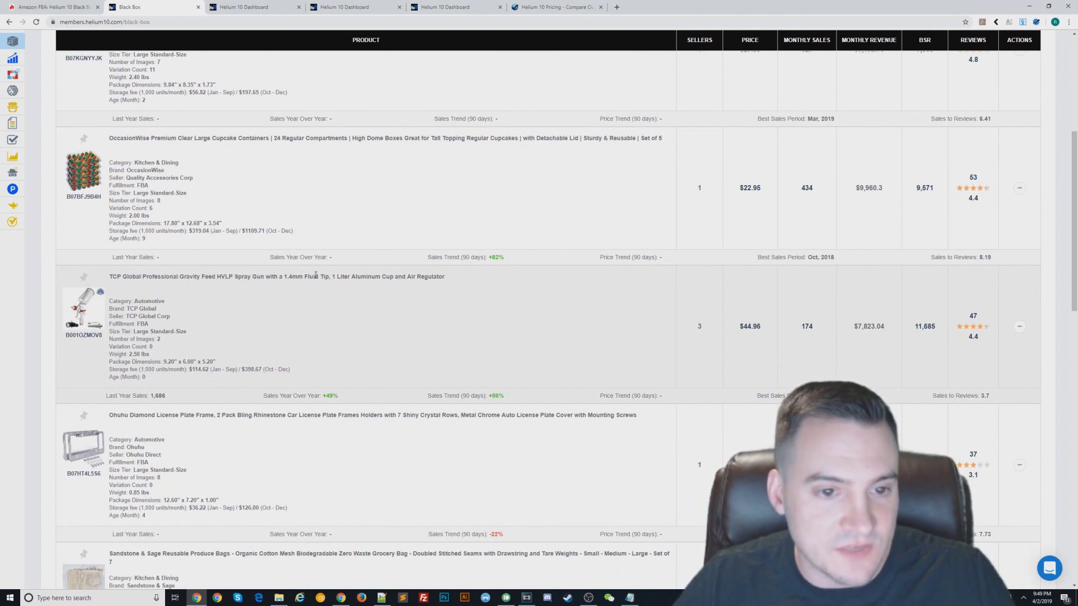
middle_click(95, 315)
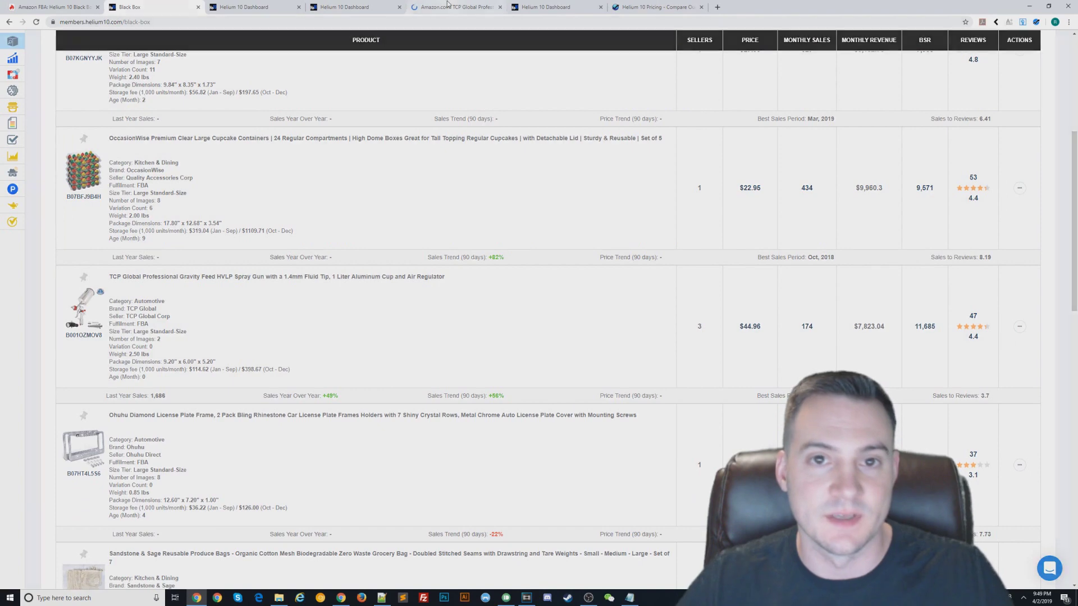
left_click(447, 5)
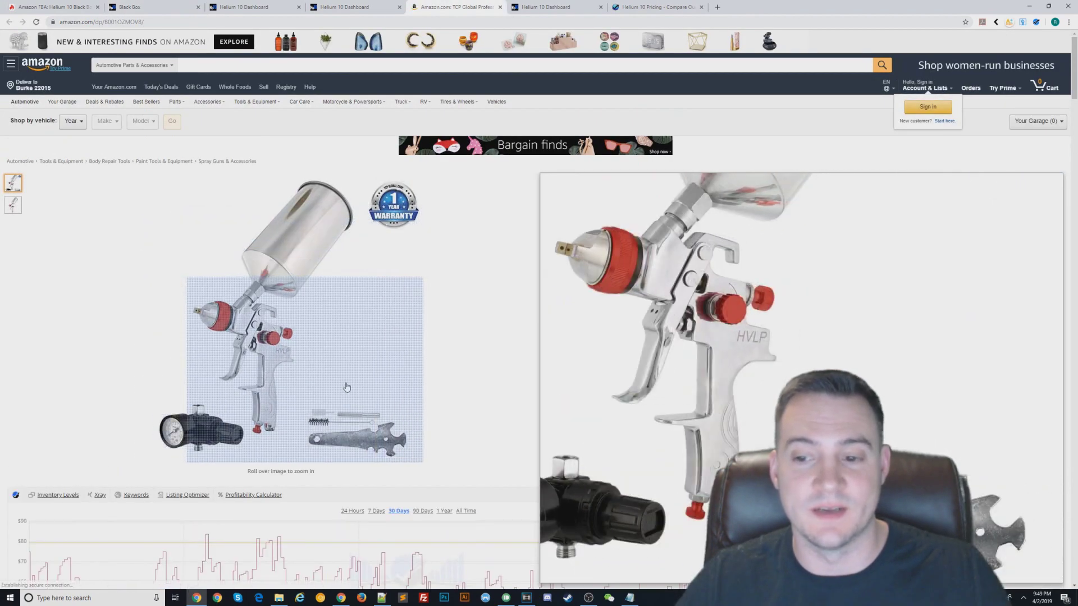
left_click(131, 5)
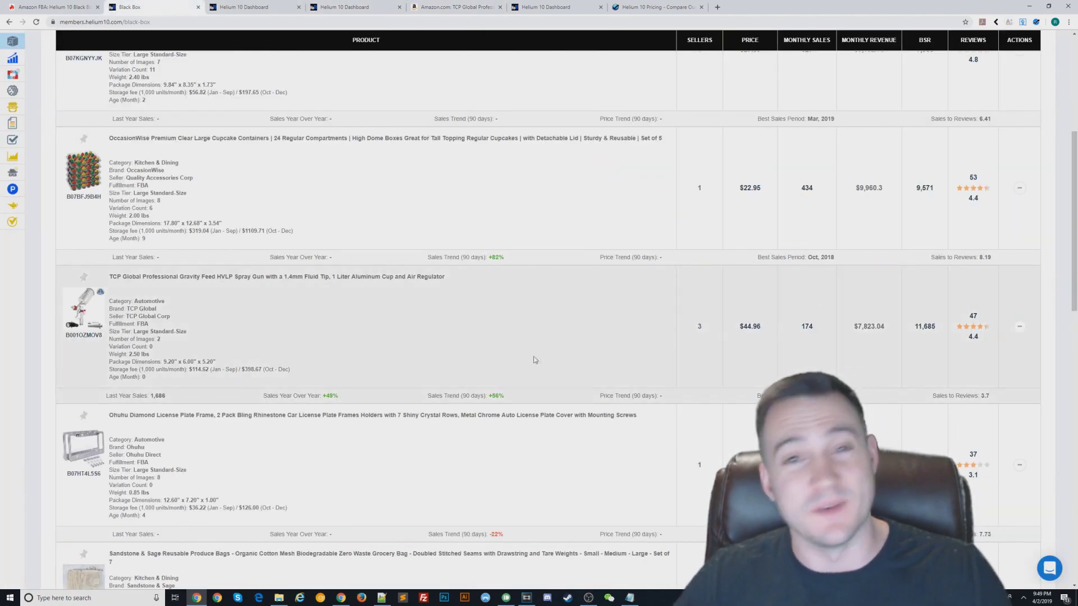
Review the Ohuhu license plate frame, Sandstone & Sage produce bags and Valup wheel chocks as product candidates in the results
scroll(274, 340, "down", 2)
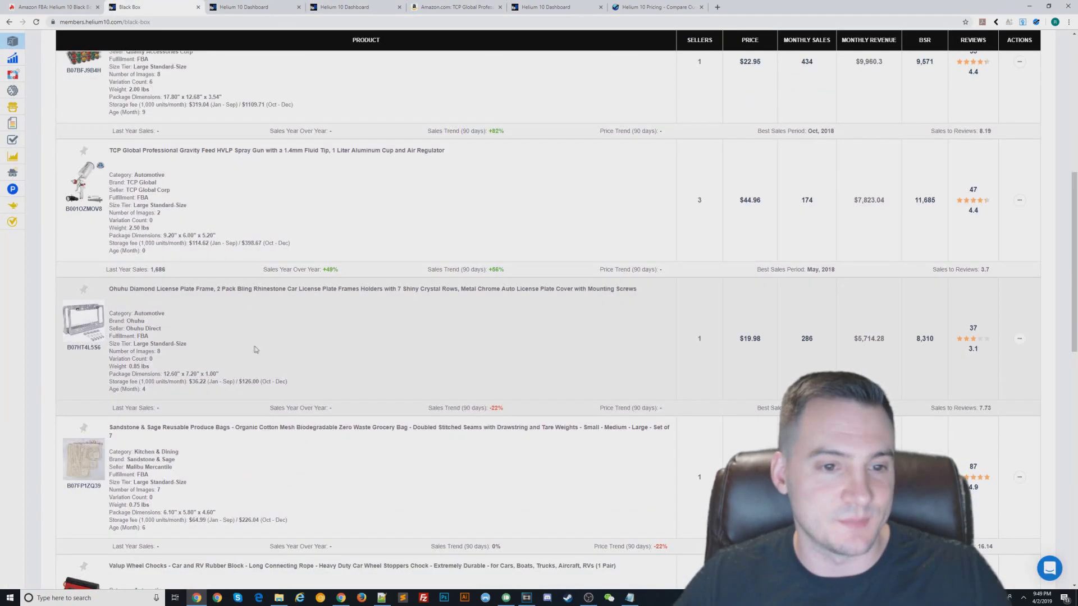
scroll(219, 350, "down", 2)
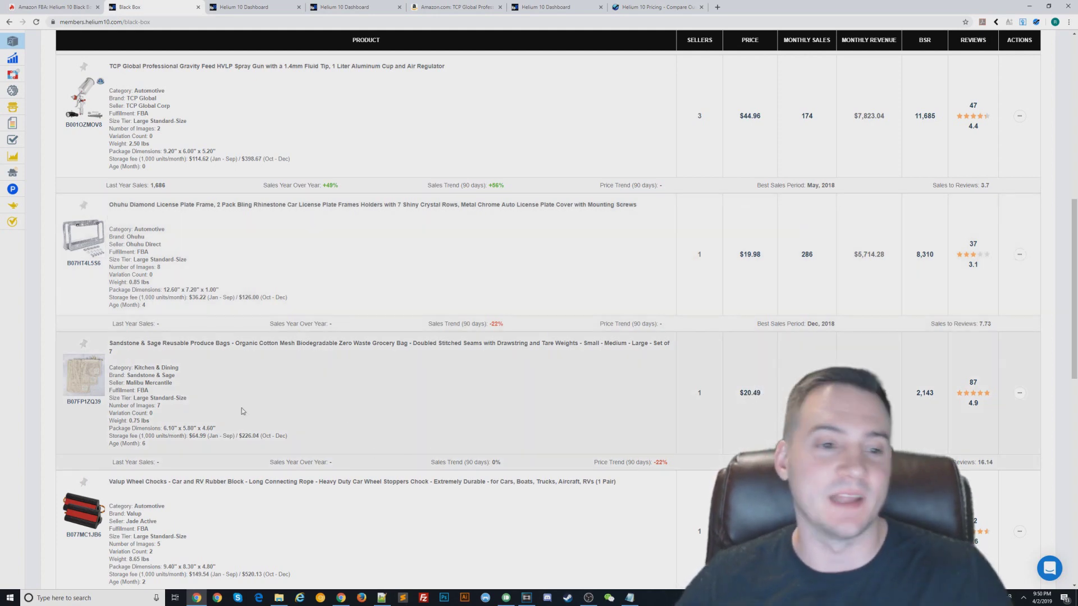
scroll(242, 411, "down", 2)
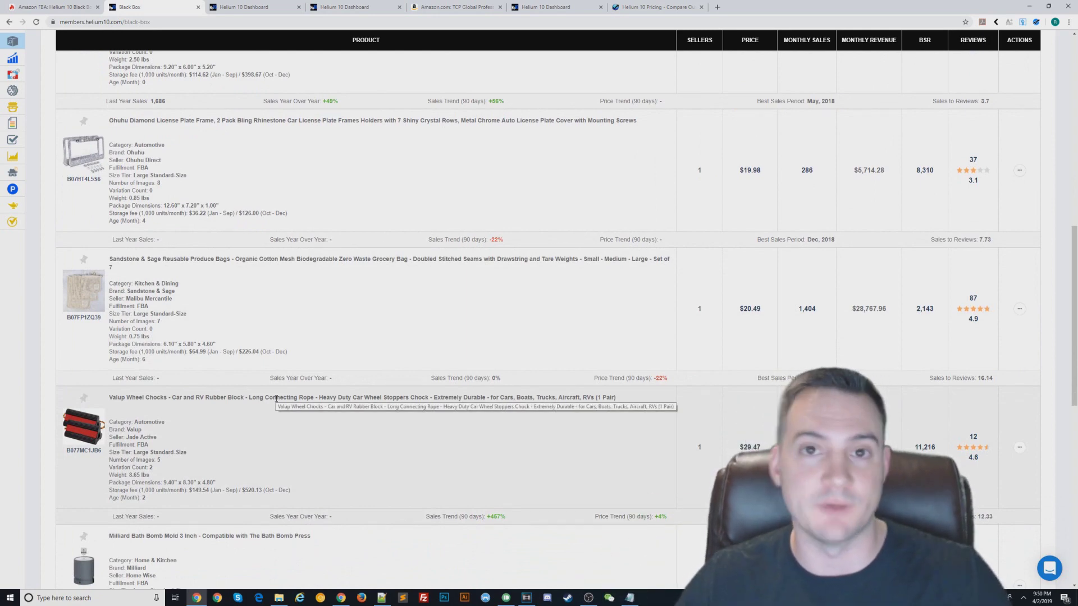
Check the BSR of the Sandstone & Sage produce bags and open their Amazon listing
scroll(278, 277, "down", 1)
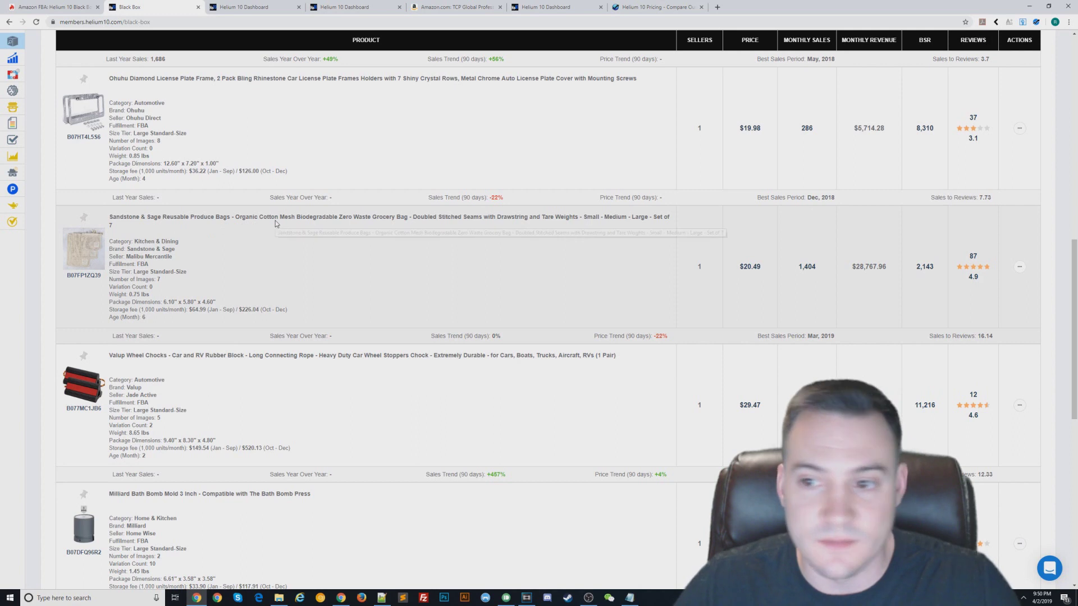
left_click_drag(936, 267, 915, 270)
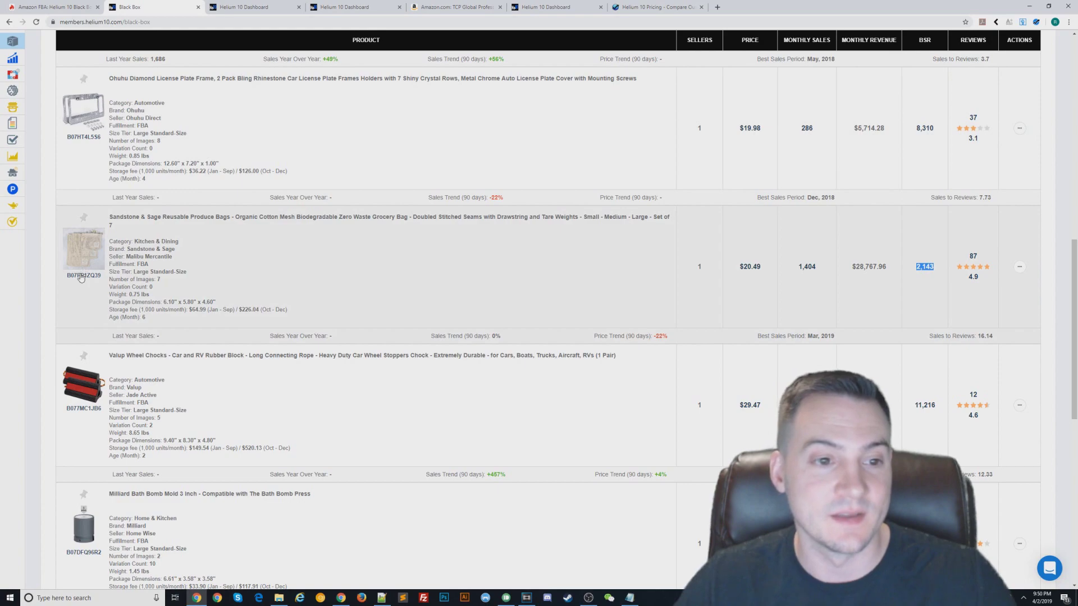
left_click(80, 276)
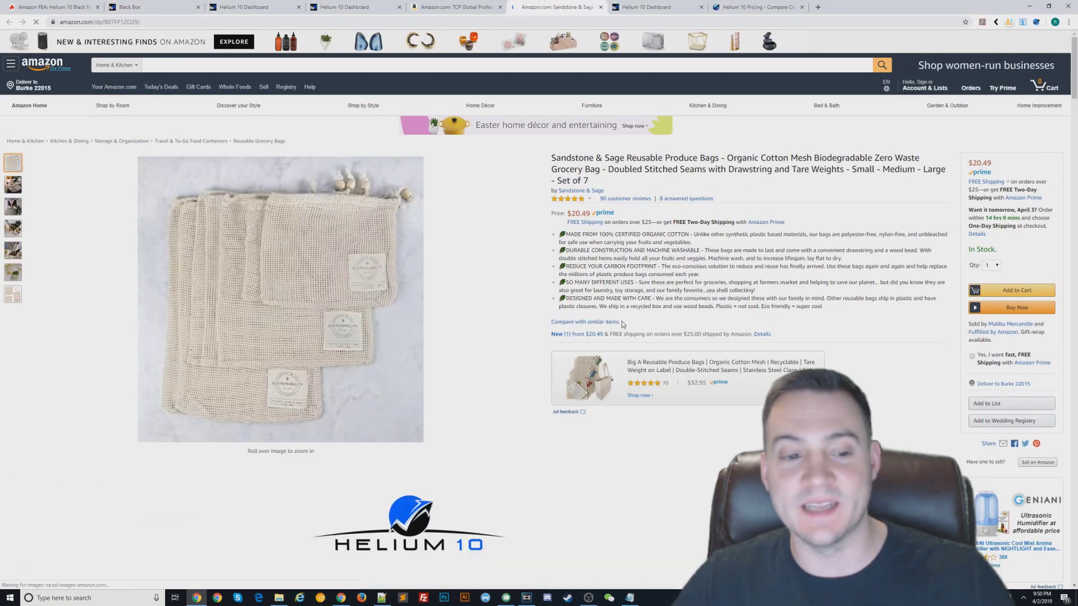
Examine the produce bags' price and sales rank history over all time and 90 days, zooming into mid-March 2019
scroll(604, 330, "down", 2)
scroll(603, 330, "down", 2)
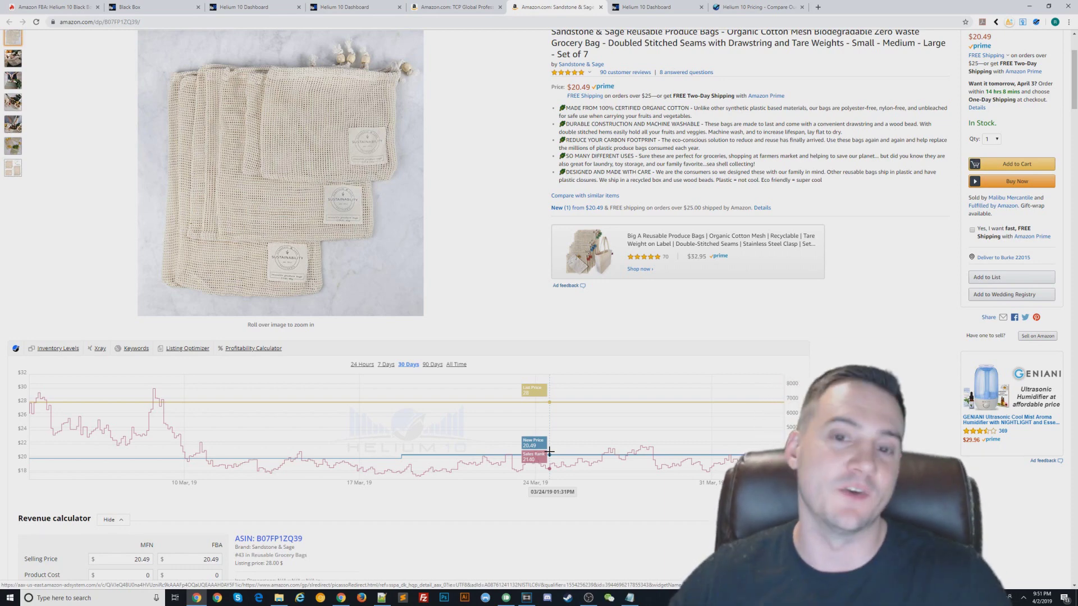
left_click(459, 365)
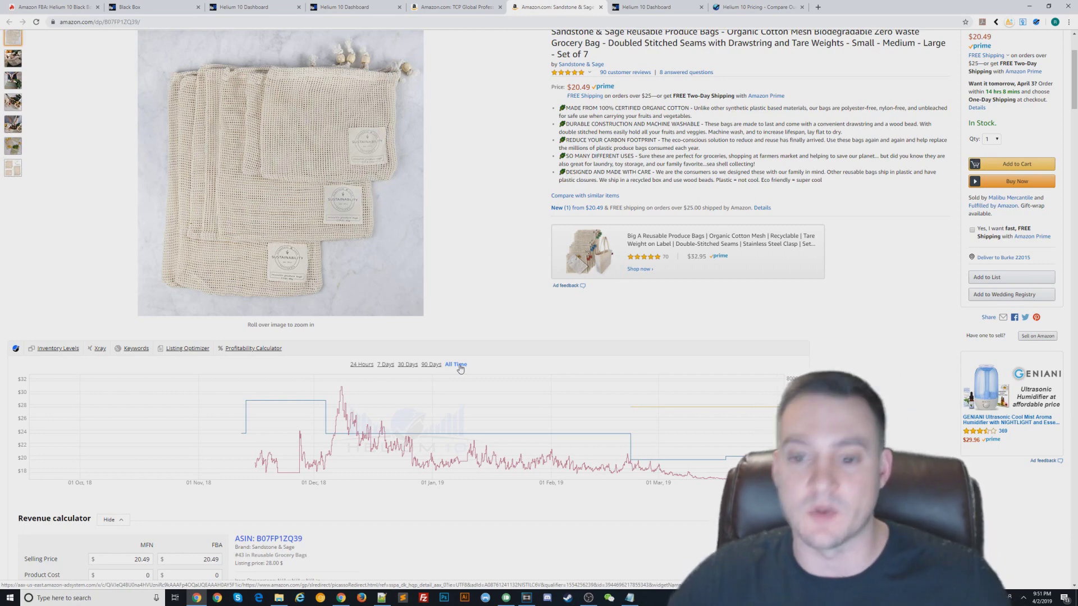
left_click(431, 366)
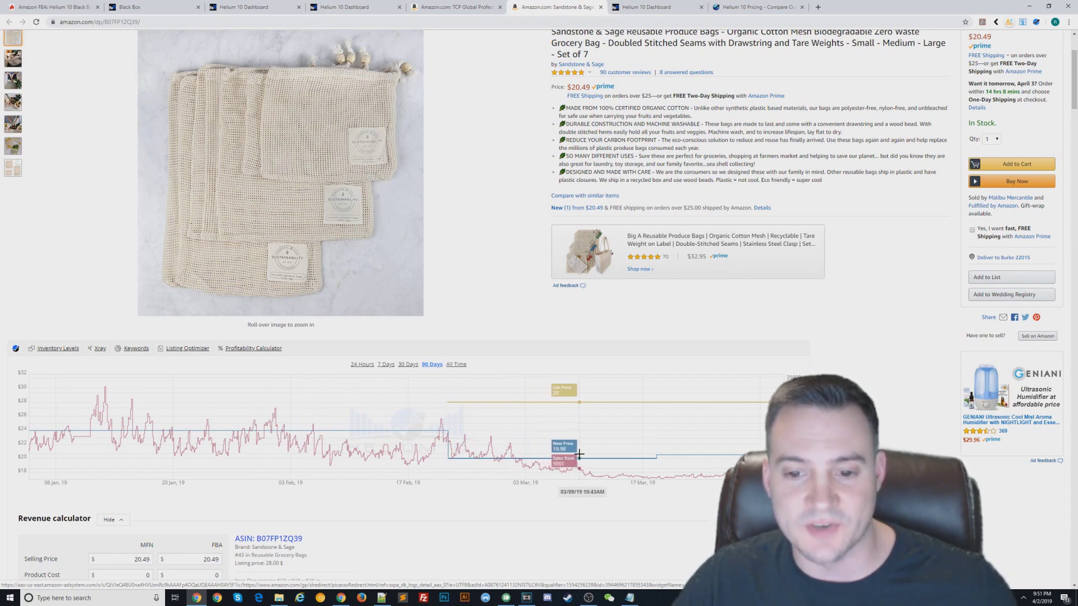
left_click_drag(641, 471, 652, 472)
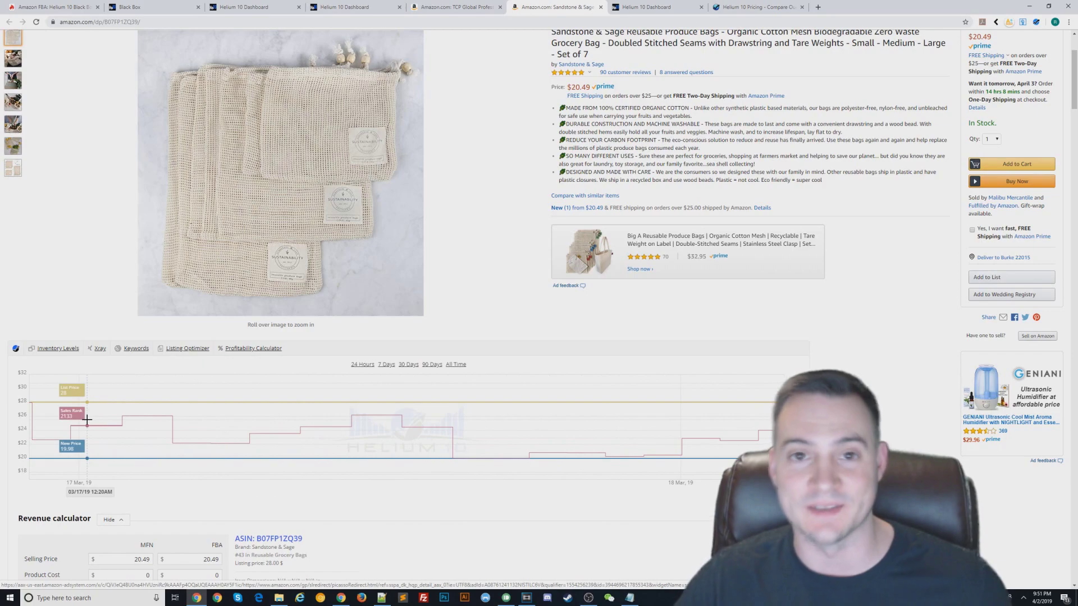
Copy the full Sandstone & Sage Reusable Produce Bags title from the listing into Notepad as a separate entry
scroll(498, 284, "up", 2)
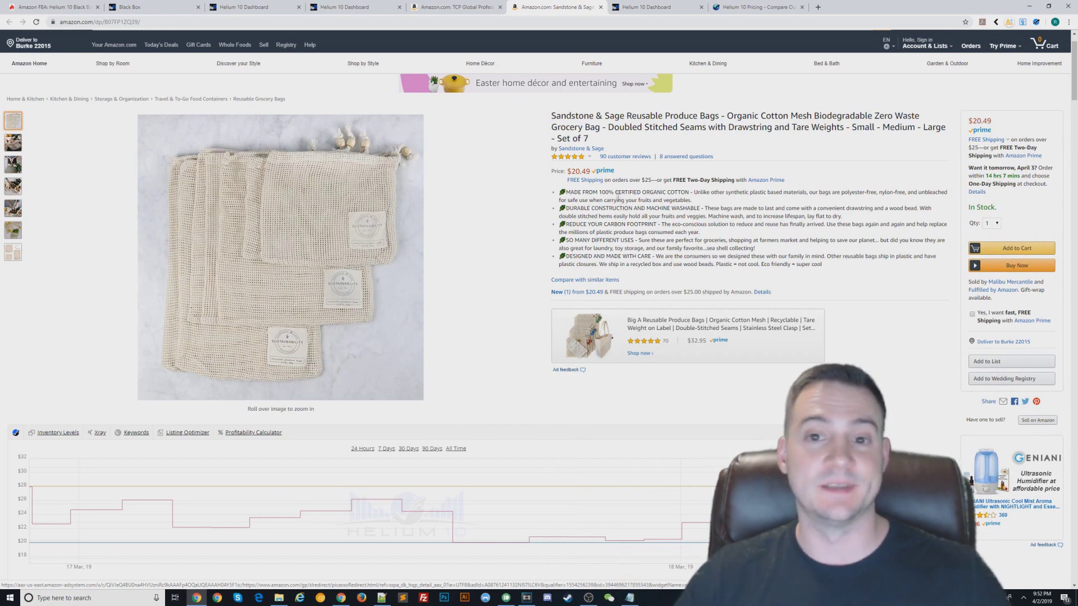
left_click_drag(589, 139, 550, 114)
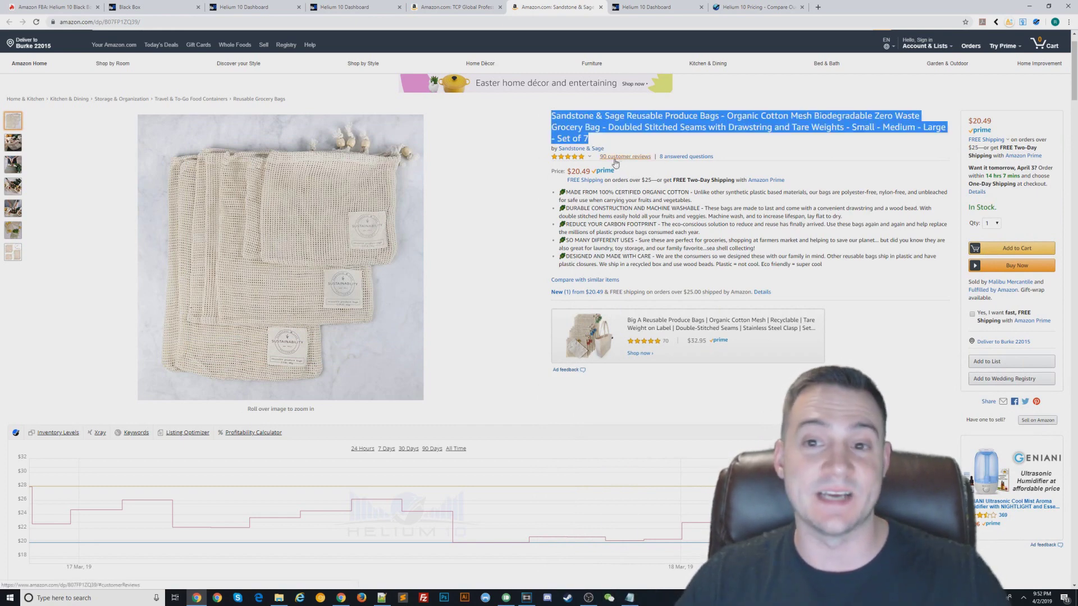
key("alt+Tab")
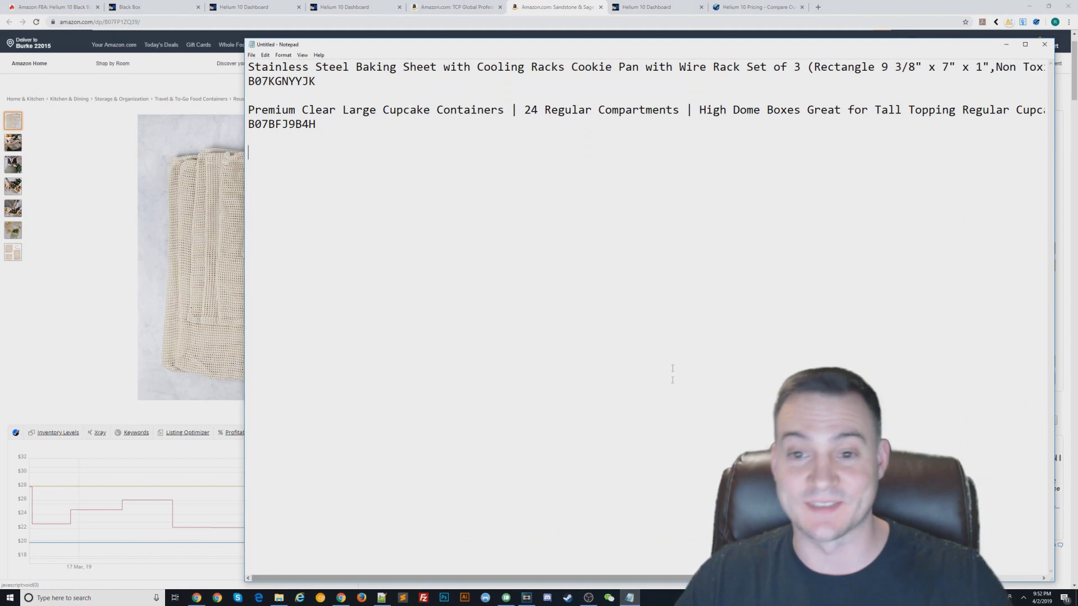
key("Return")
key("Return")
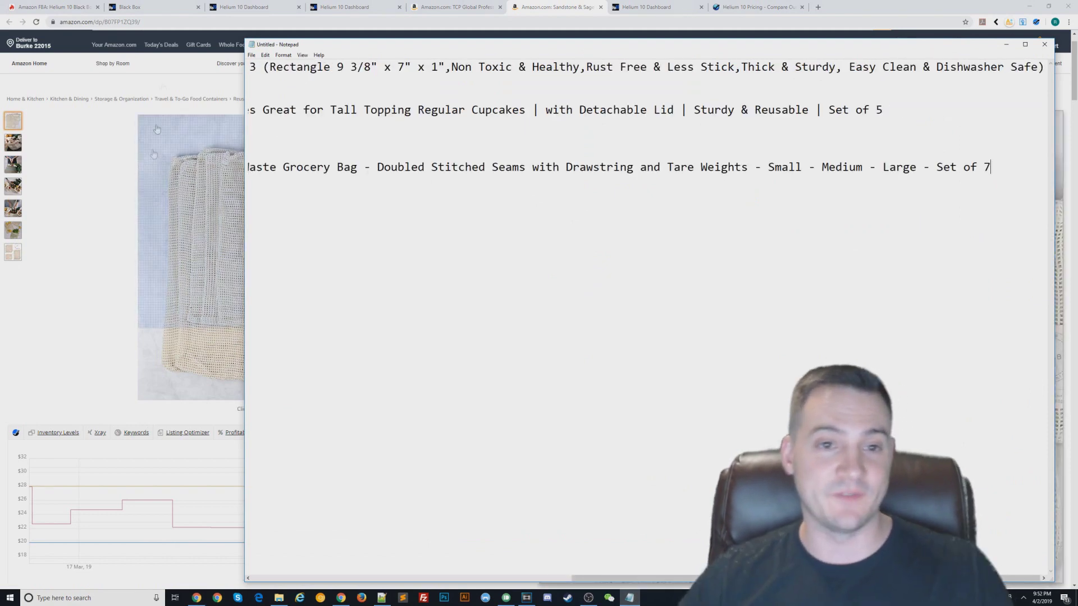
Add the produce bags' ASIN, B07FP1ZQ39, beneath their title in Notepad, followed by blank lines
left_click(186, 79)
key("alt+Left")
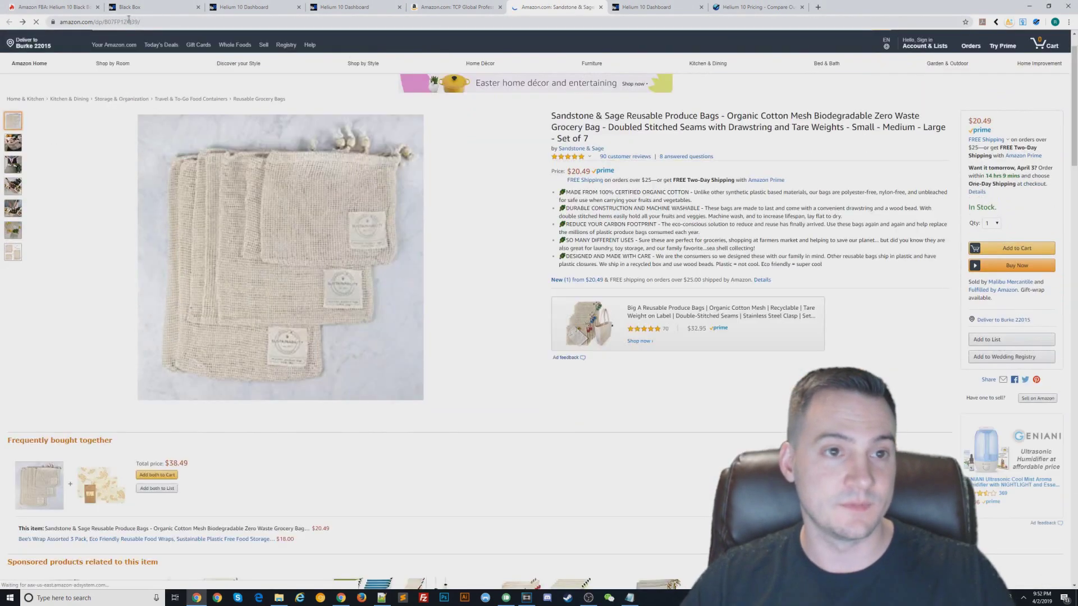
double_click(152, 21)
key("ctrl+c")
key("alt+Tab")
left_click(429, 155)
left_click(389, 177)
key("ctrl+v")
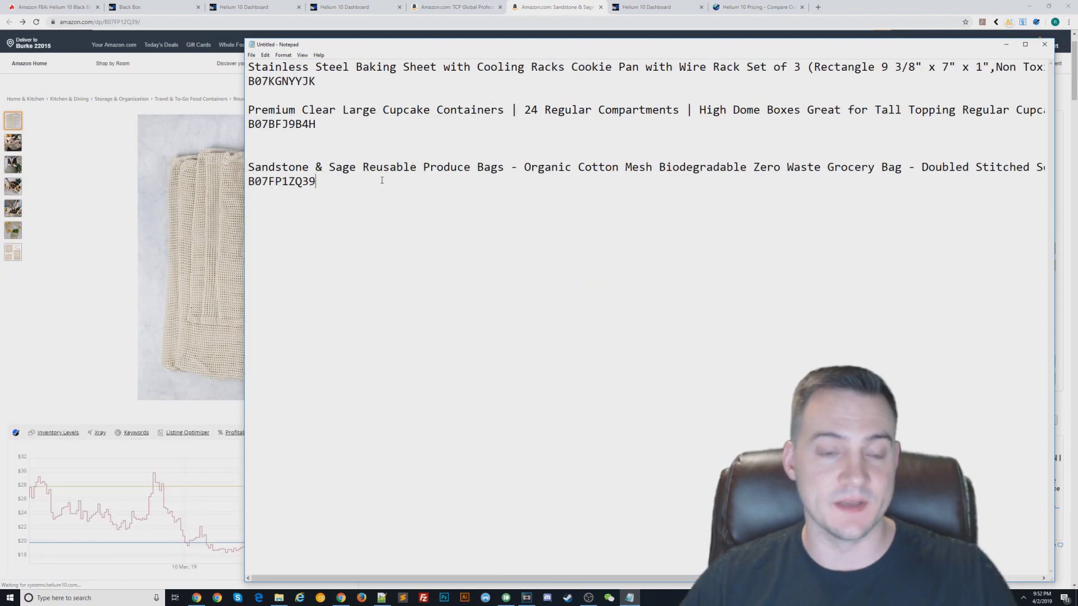
key("Return")
key("Return")
key("Return")
key("Return")
key("Return")
Open the Valup wheel chocks' Amazon listing from the Black Box results and copy its title with the brand line
left_click(152, 7)
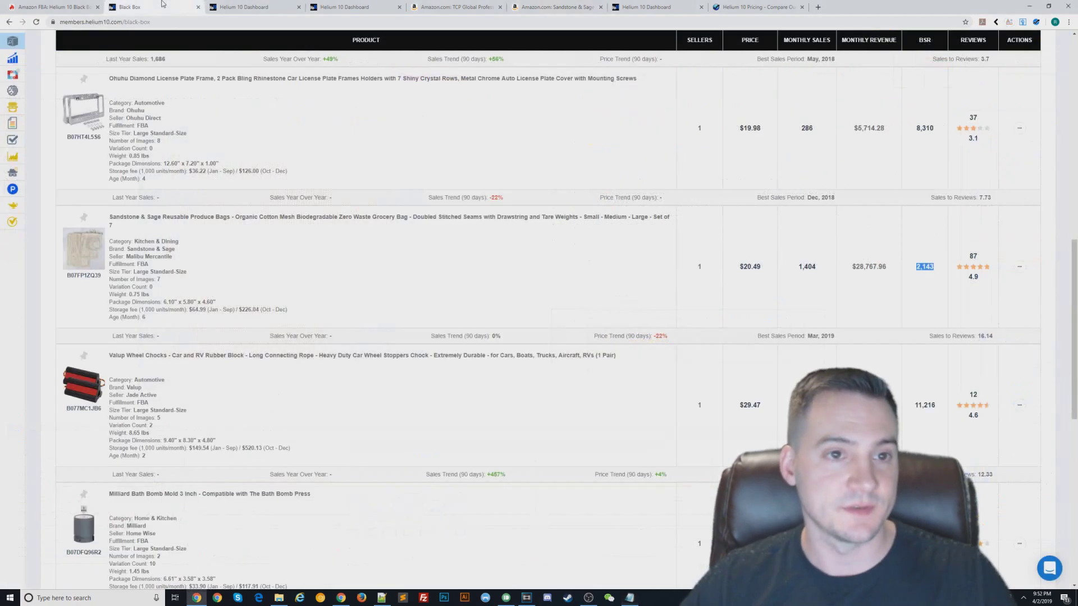
scroll(284, 330, "down", 2)
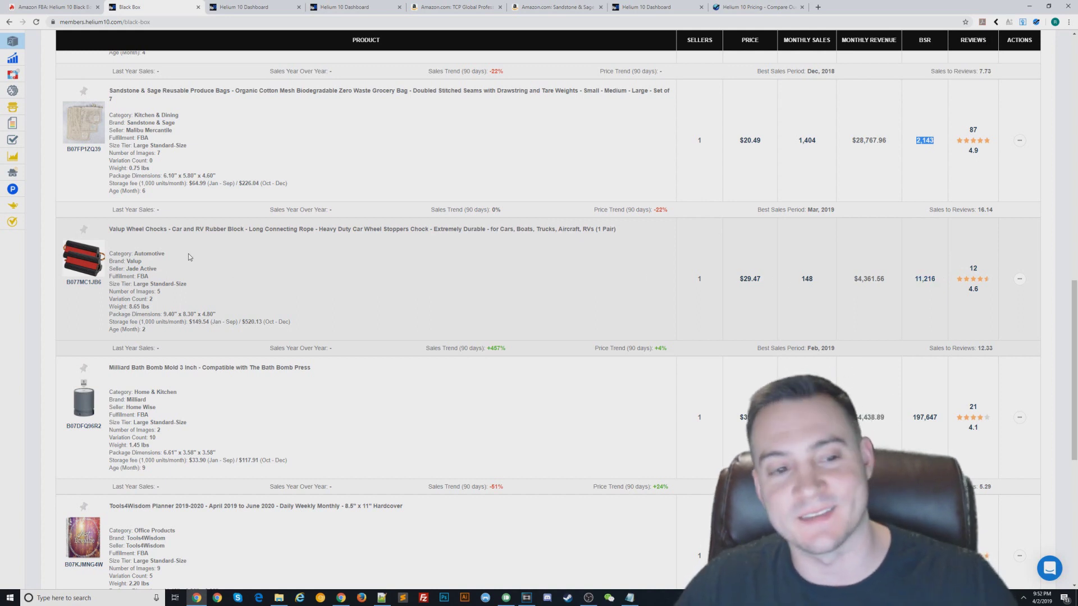
middle_click(65, 262)
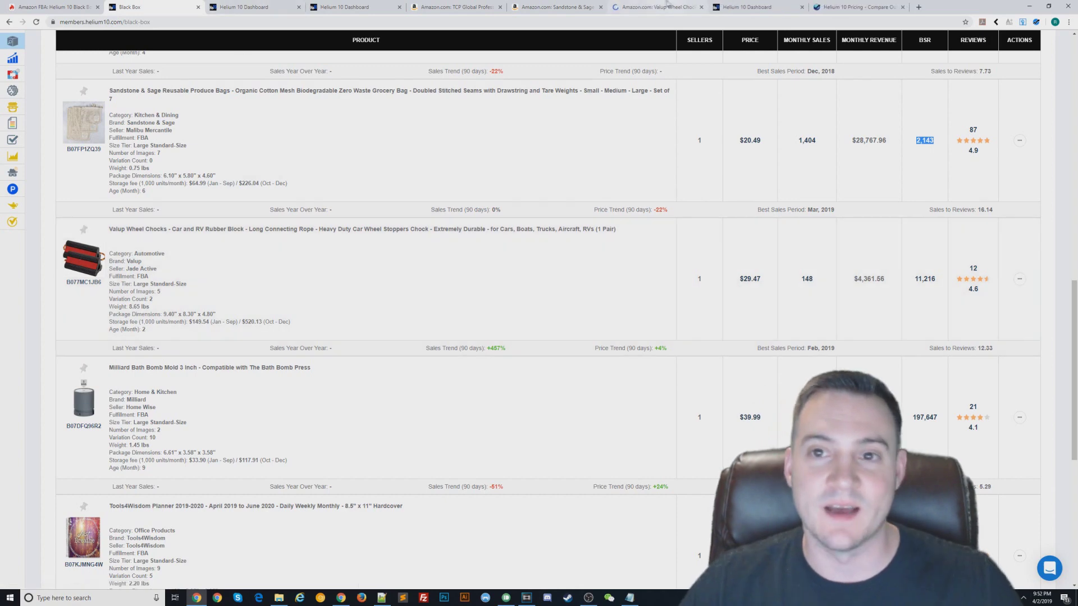
left_click(667, 4)
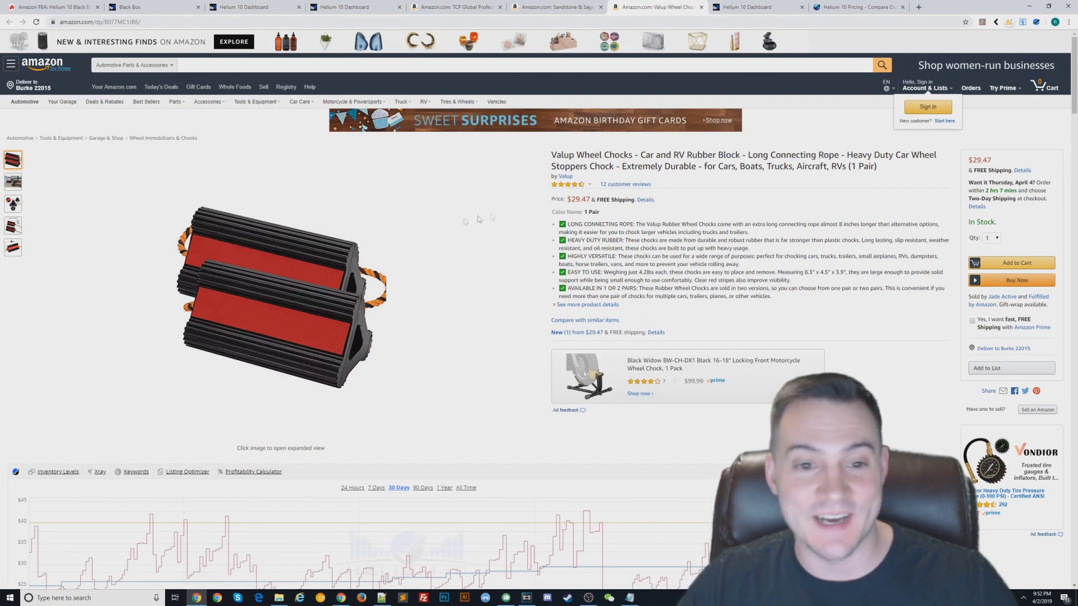
left_click_drag(574, 178, 554, 155)
key("ctrl+c")
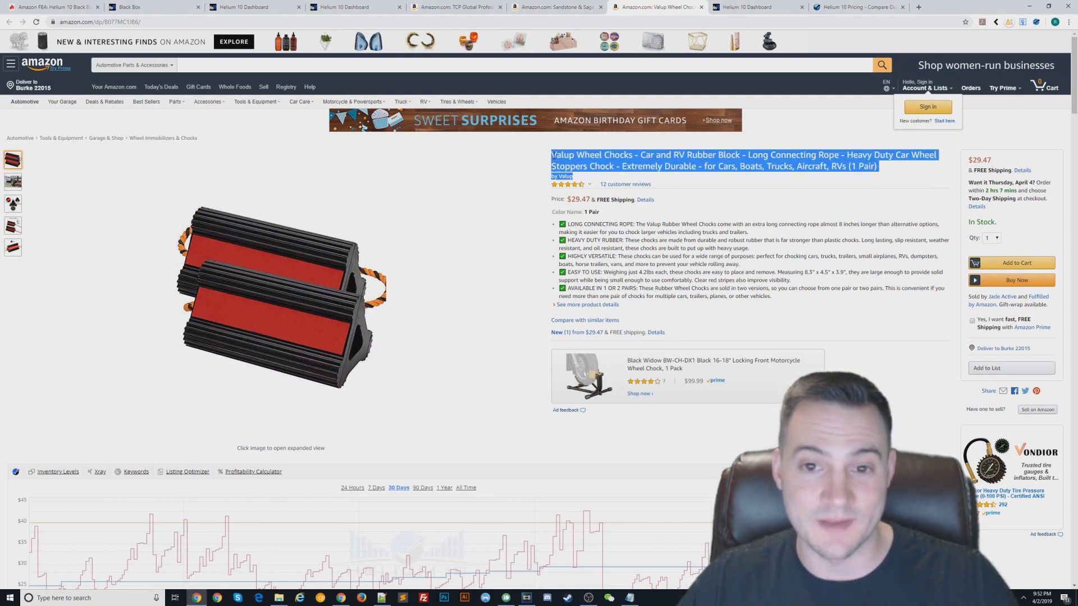
Examine the wheel chocks' all-time price and sales rank history on their listing
scroll(478, 369, "down", 2)
left_click(466, 398)
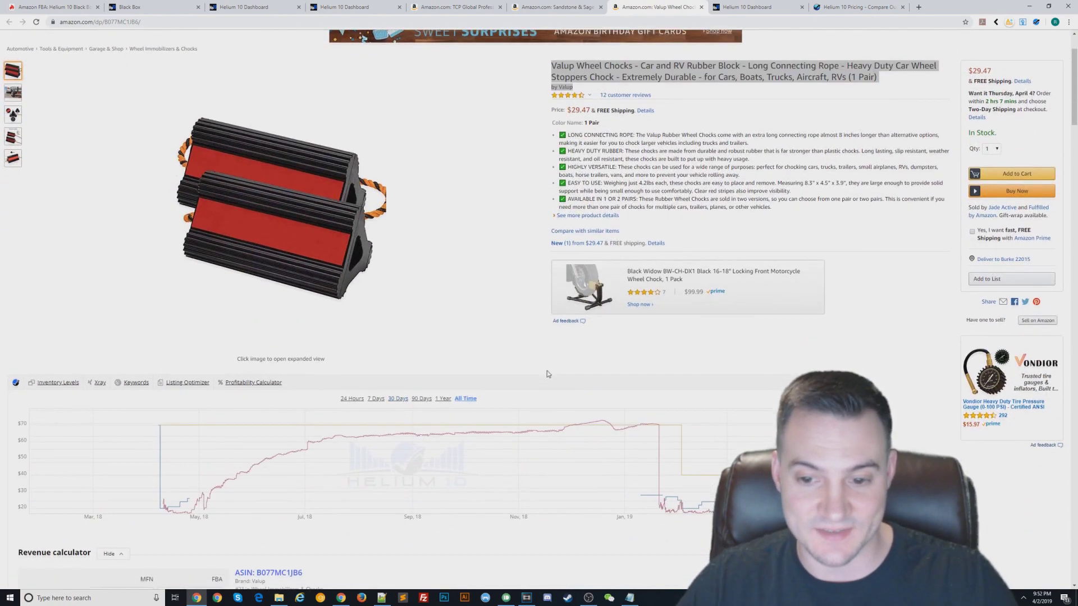
scroll(548, 374, "down", 1)
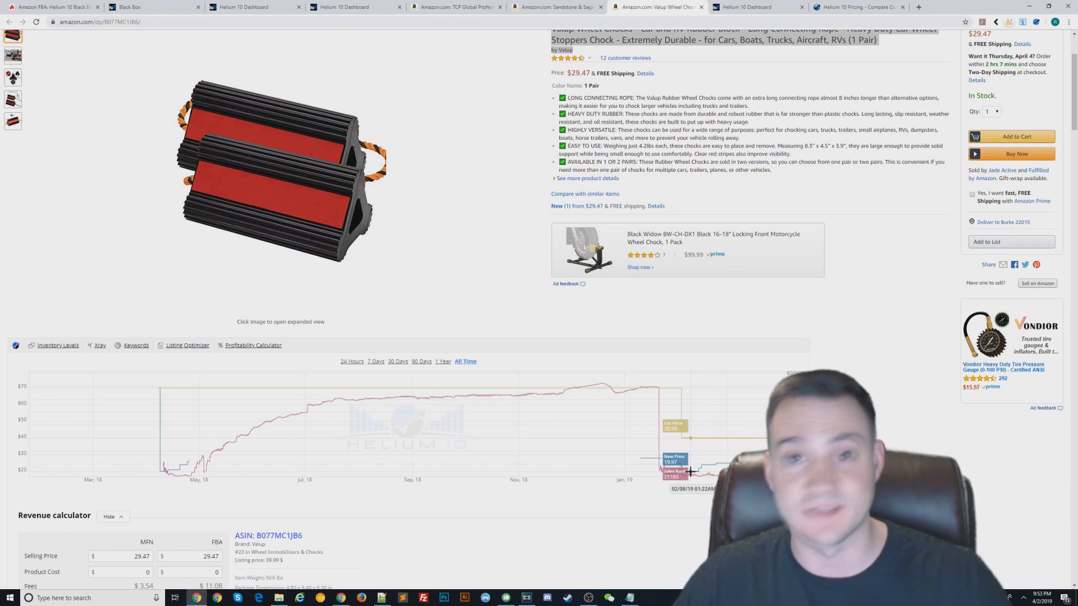
Paste the Valup wheel chocks' title into Notepad as a new entry below the produce bags
left_click(628, 598)
left_click(289, 208)
key("ctrl+v")
Add the wheel chocks' ASIN, B077MC1JB6, beneath their title in Notepad, and return to the Black Box results
left_click(181, 22)
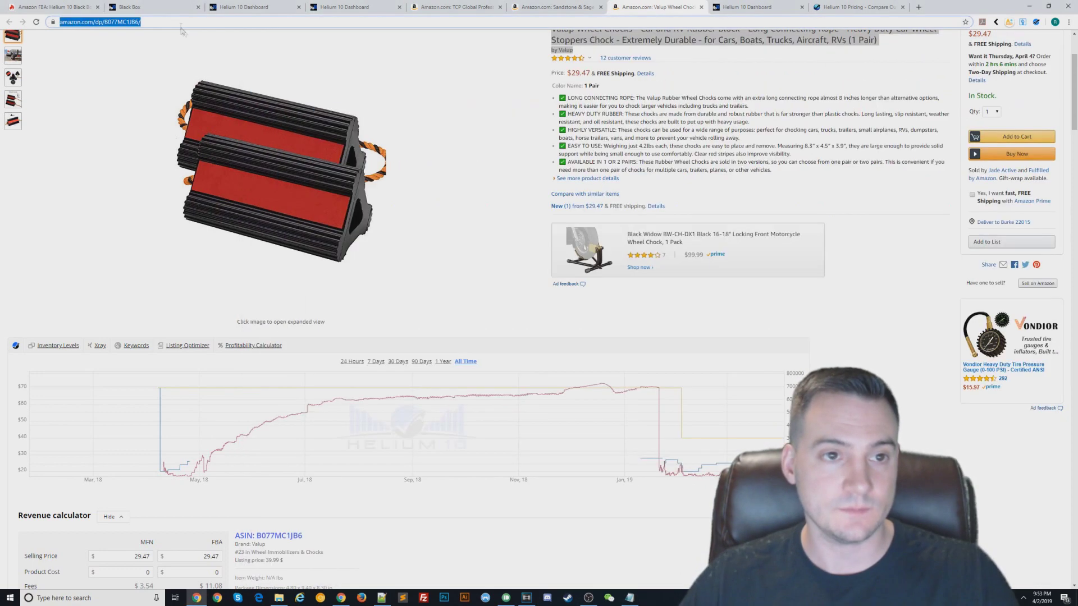
left_click(121, 23)
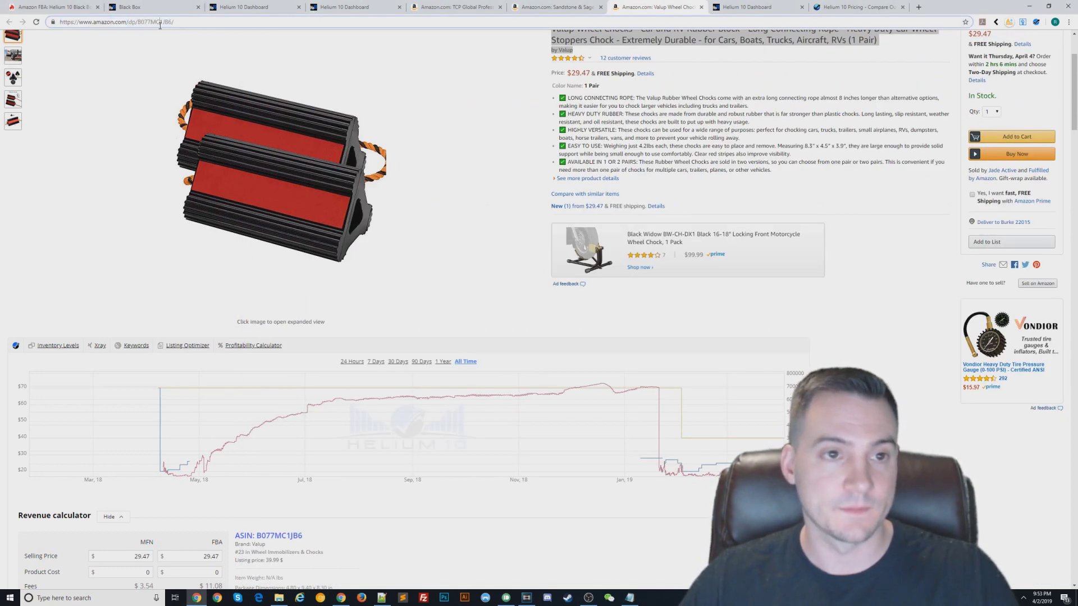
key("alt+Tab")
key("BackSpace")
type("B077MC1JB6")
key("Return")
key("Return")
left_click(131, 7)
Look over the Notepad entries and further results, and open the Kacsoo S620 portable glass smoothie blender's Amazon listing
scroll(377, 308, "down", 2)
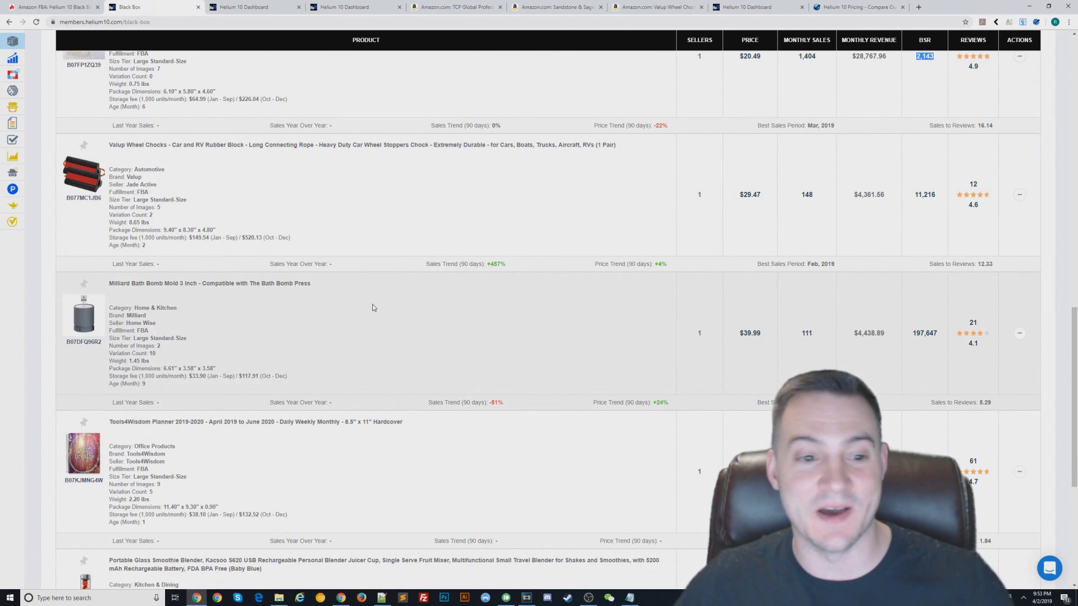
key("alt+Tab")
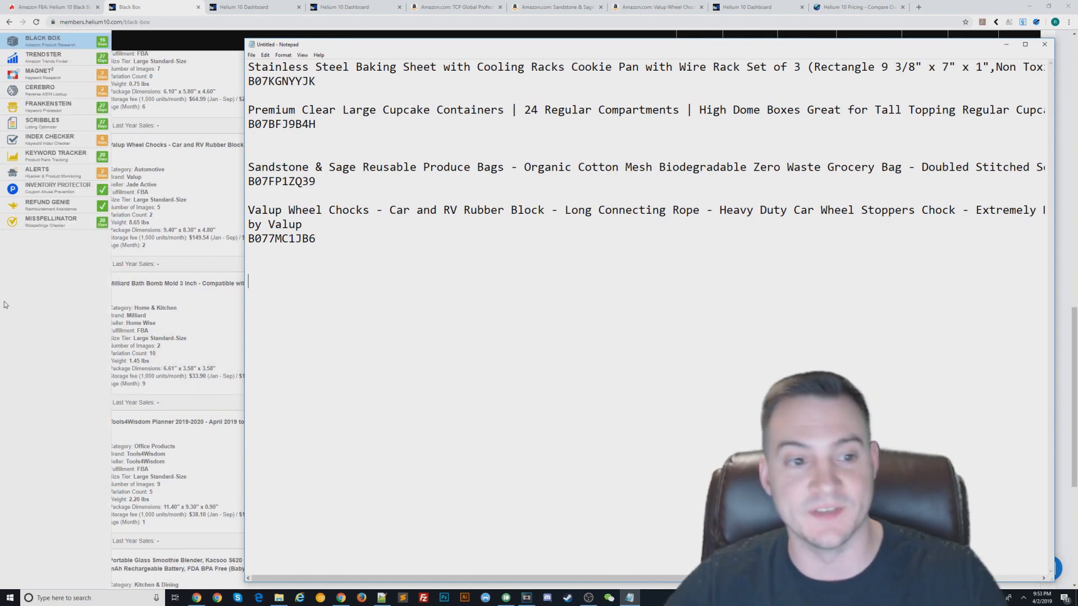
left_click(52, 303)
scroll(56, 320, "down", 3)
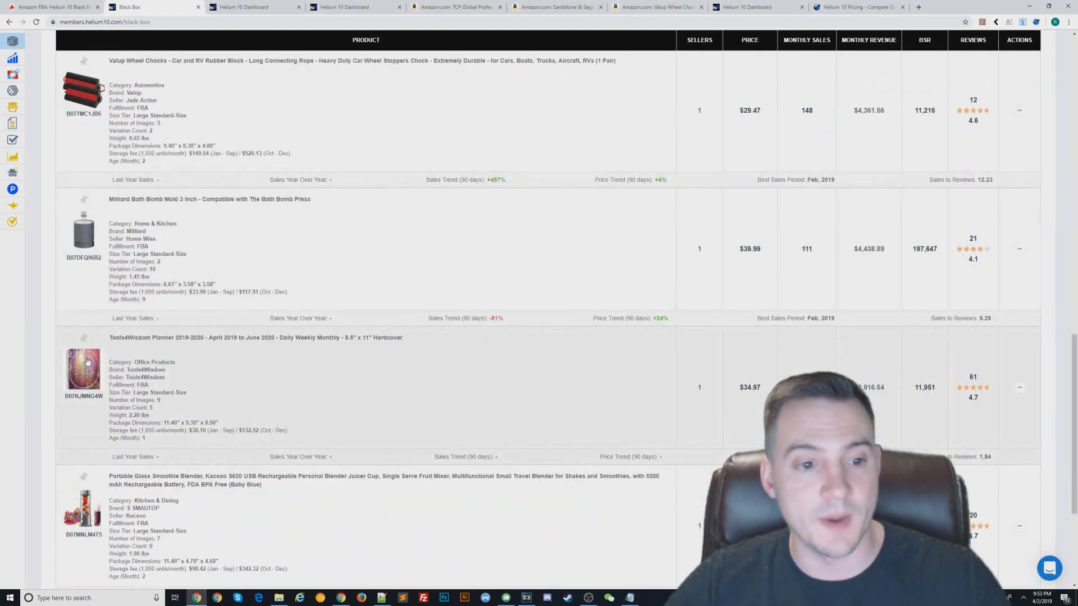
scroll(80, 357, "down", 1)
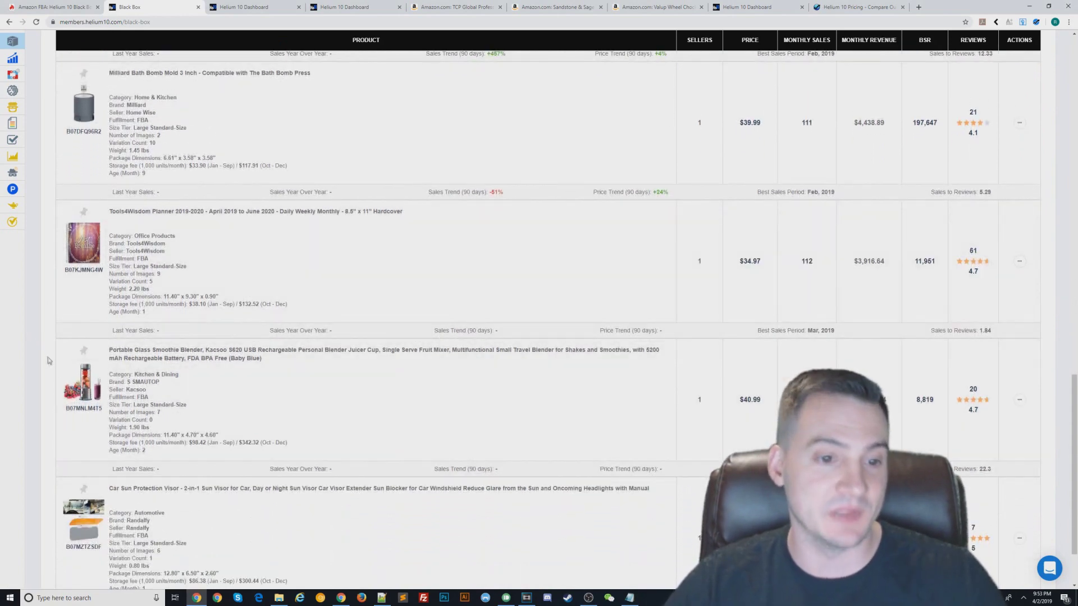
middle_click(88, 389)
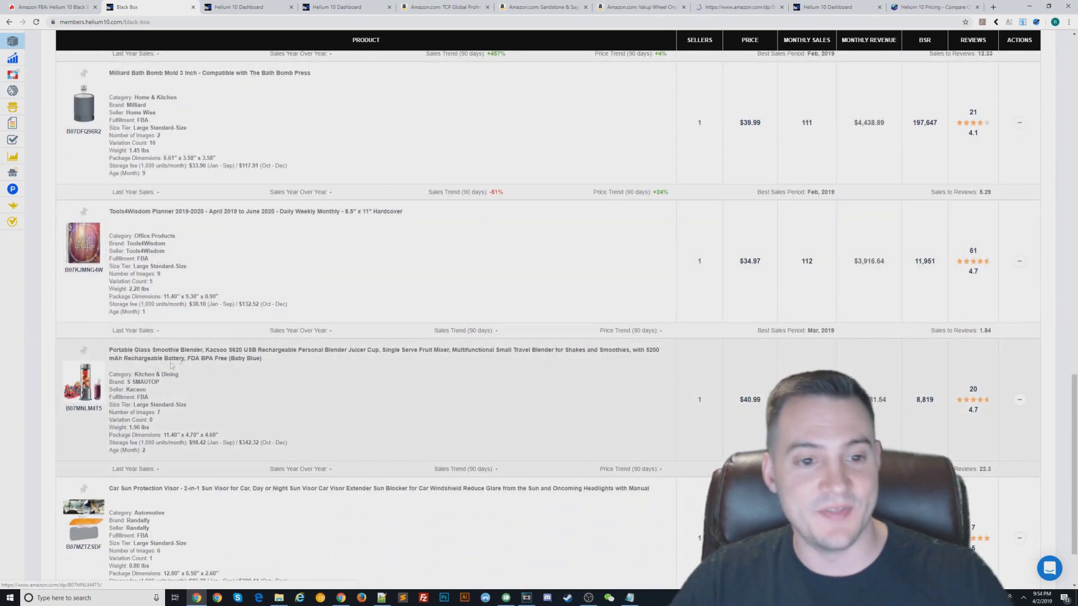
left_click(730, 6)
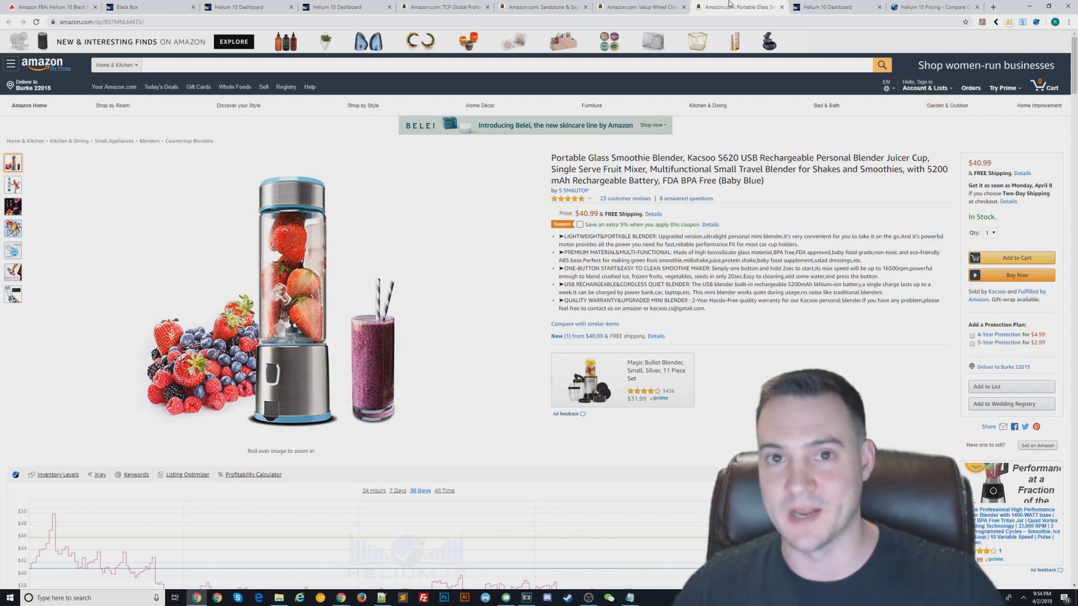
Examine the smoothie blender's all-time price and sales rank history, and return to the Black Box results
mouse_move(314, 223)
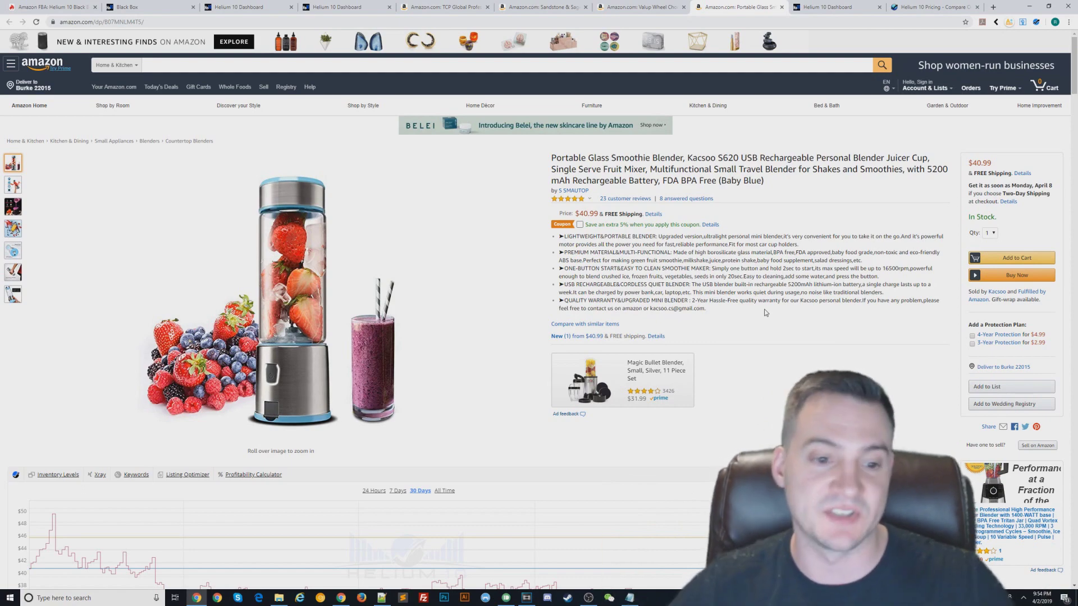
scroll(627, 246, "down", 1)
left_click(443, 407)
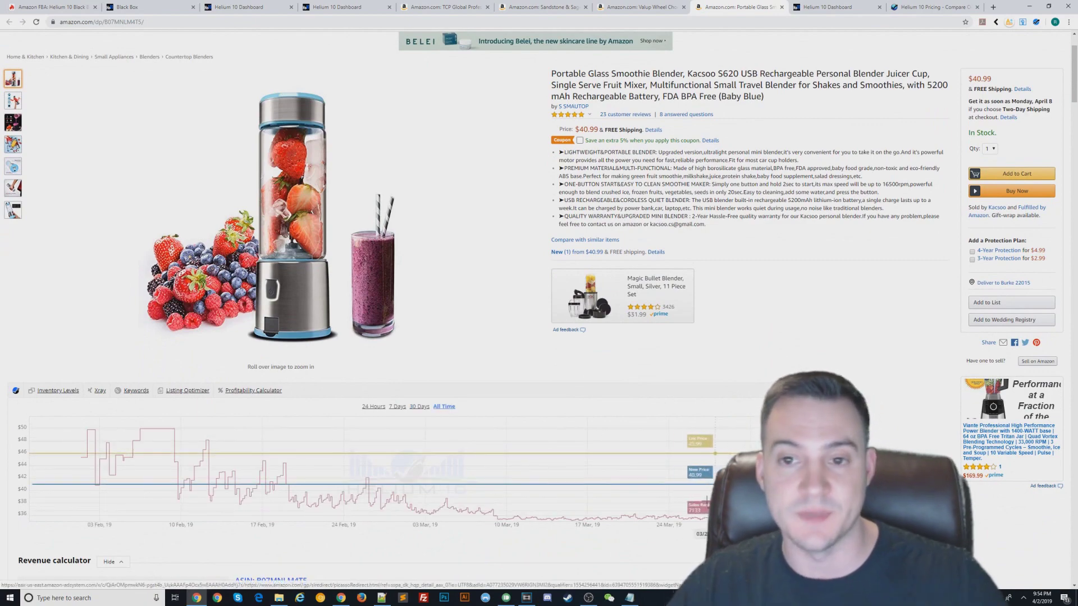
scroll(535, 306, "up", 2)
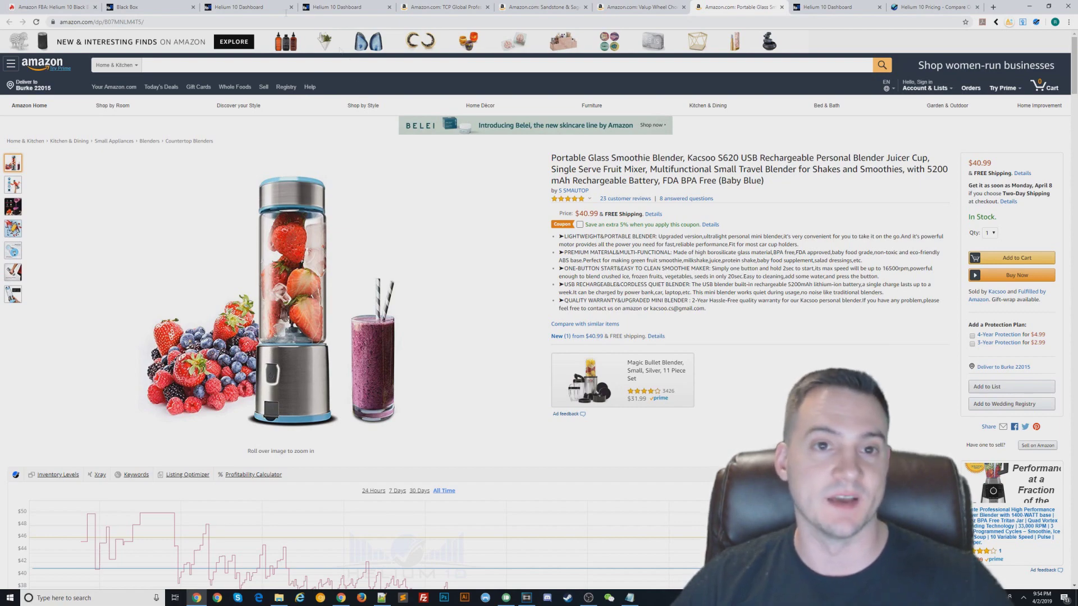
left_click(134, 6)
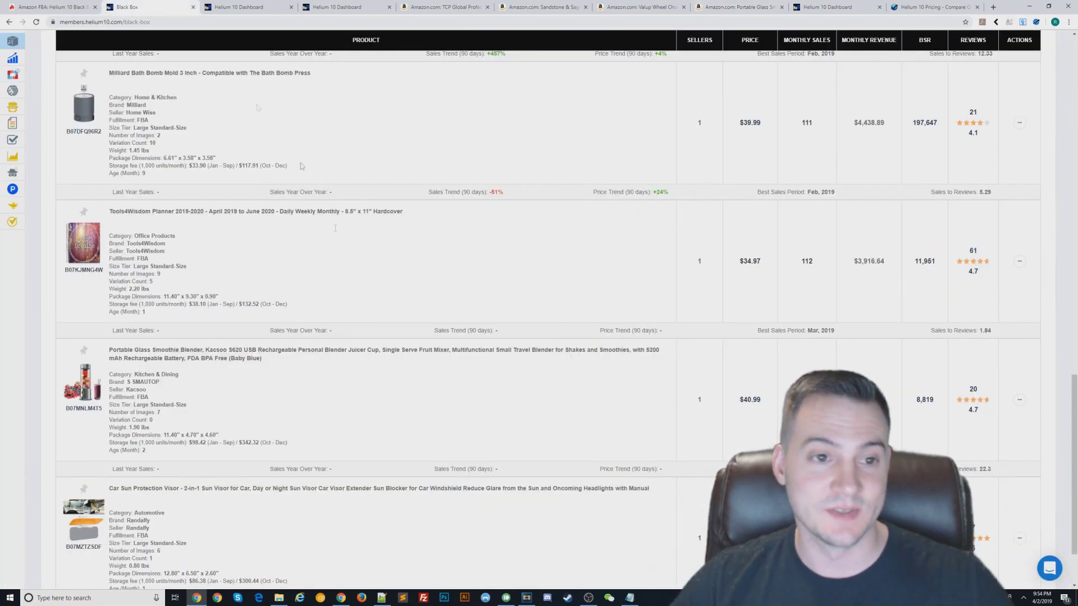
Open the 2-in-1 Car Sun Protection Visor's Amazon listing from the results and examine its 30-day price and sales rank history
scroll(217, 460, "down", 2)
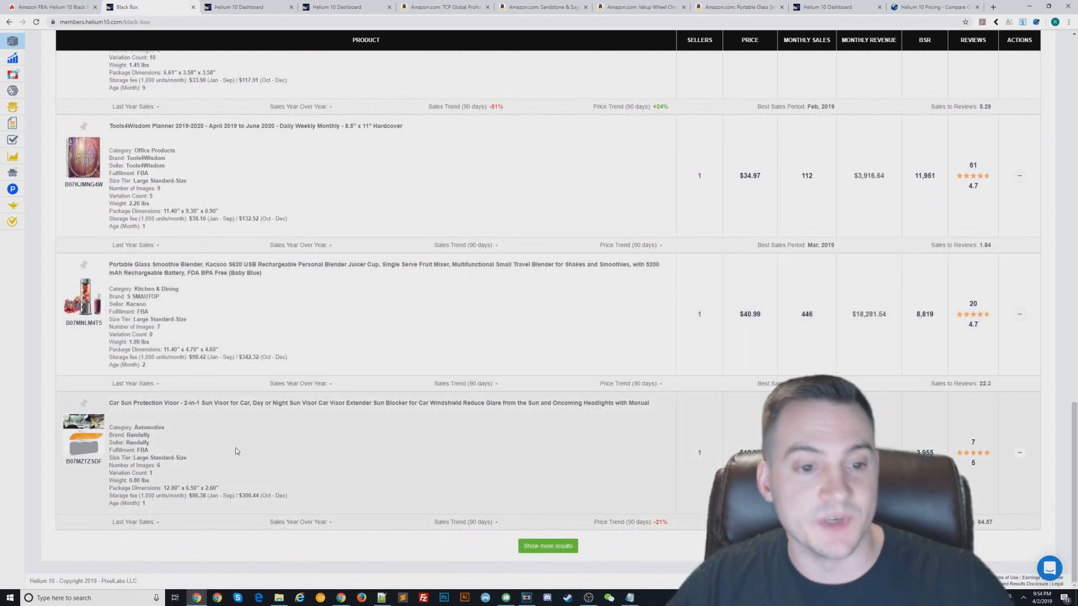
left_click(237, 451)
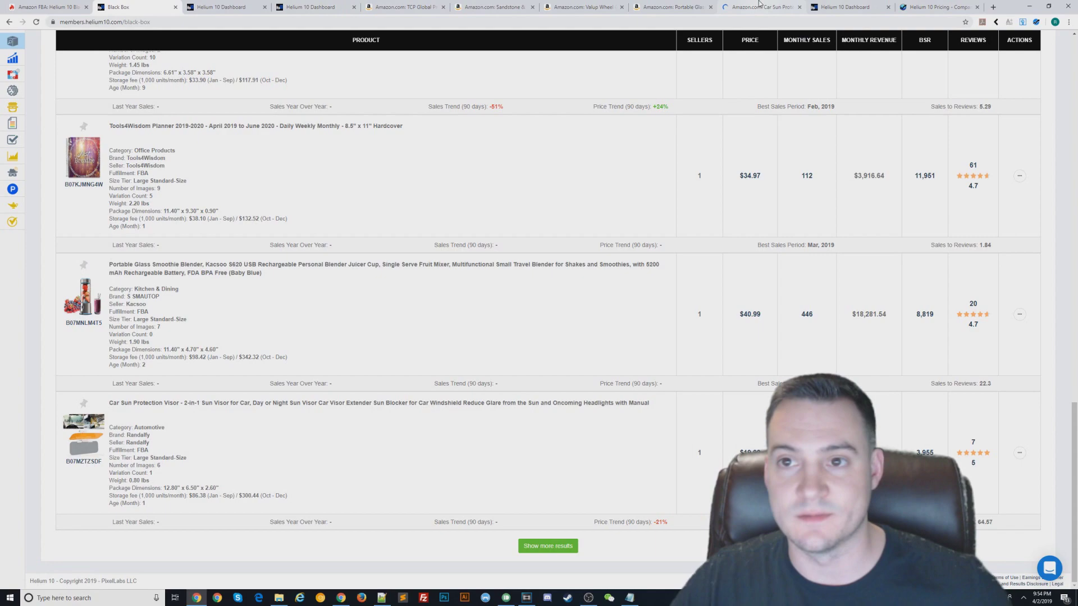
left_click(759, 6)
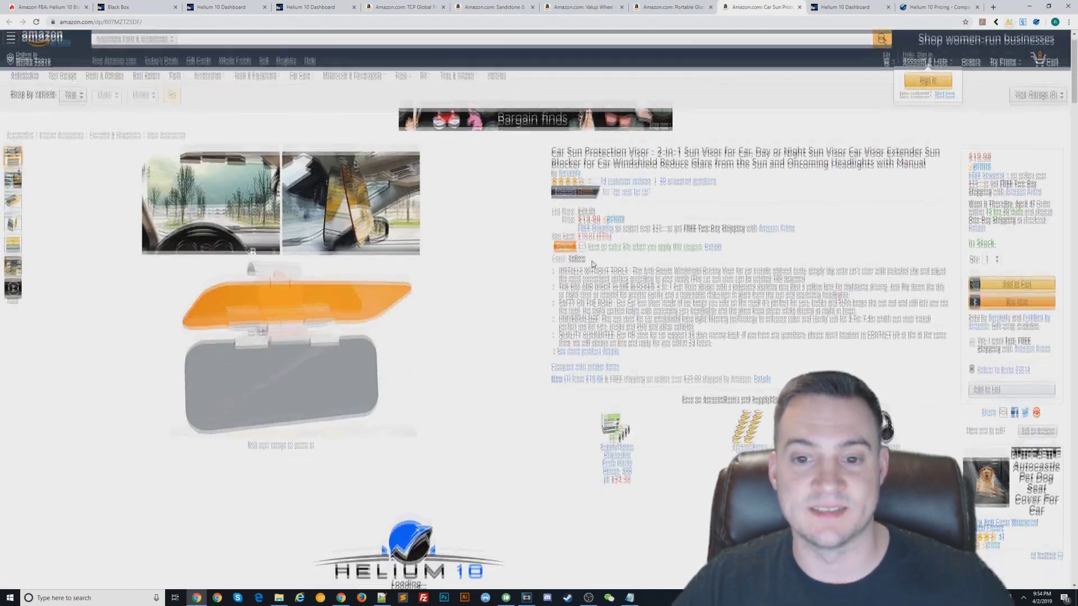
scroll(593, 264, "down", 1)
scroll(600, 253, "down", 1)
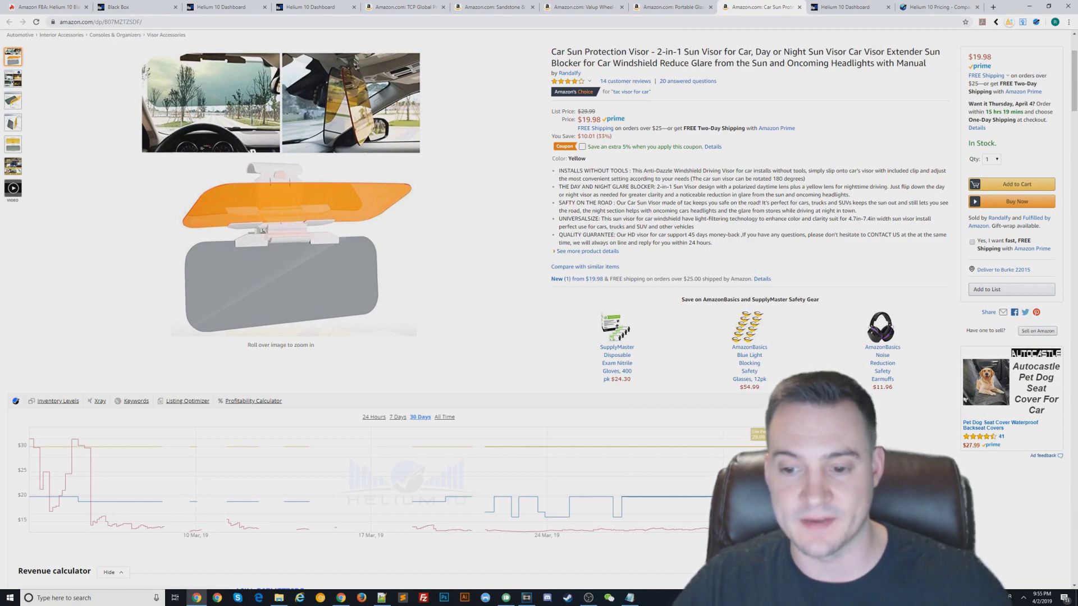
scroll(602, 247, "up", 2)
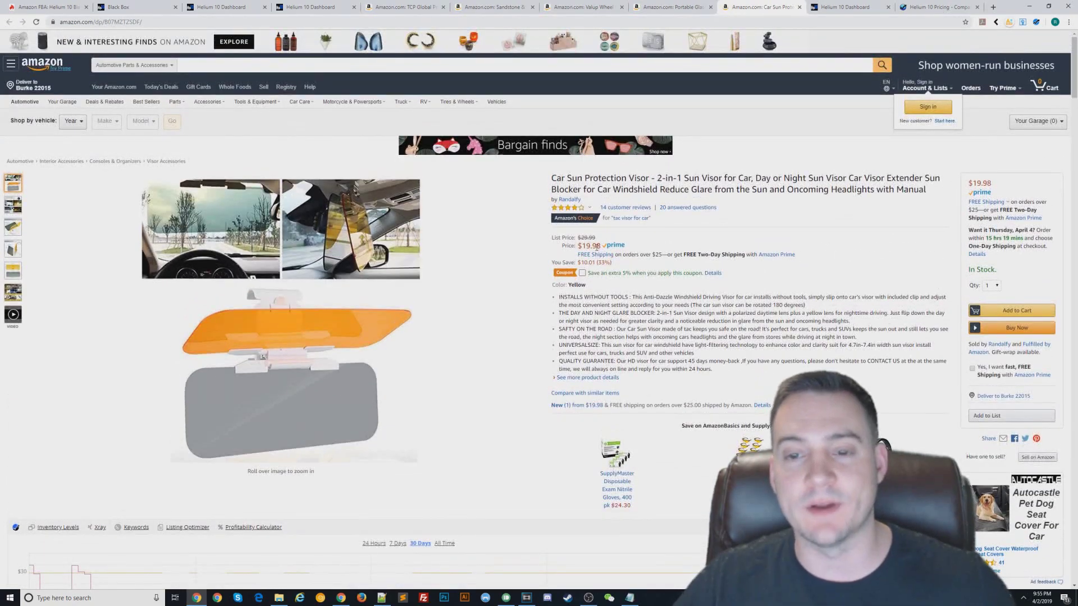